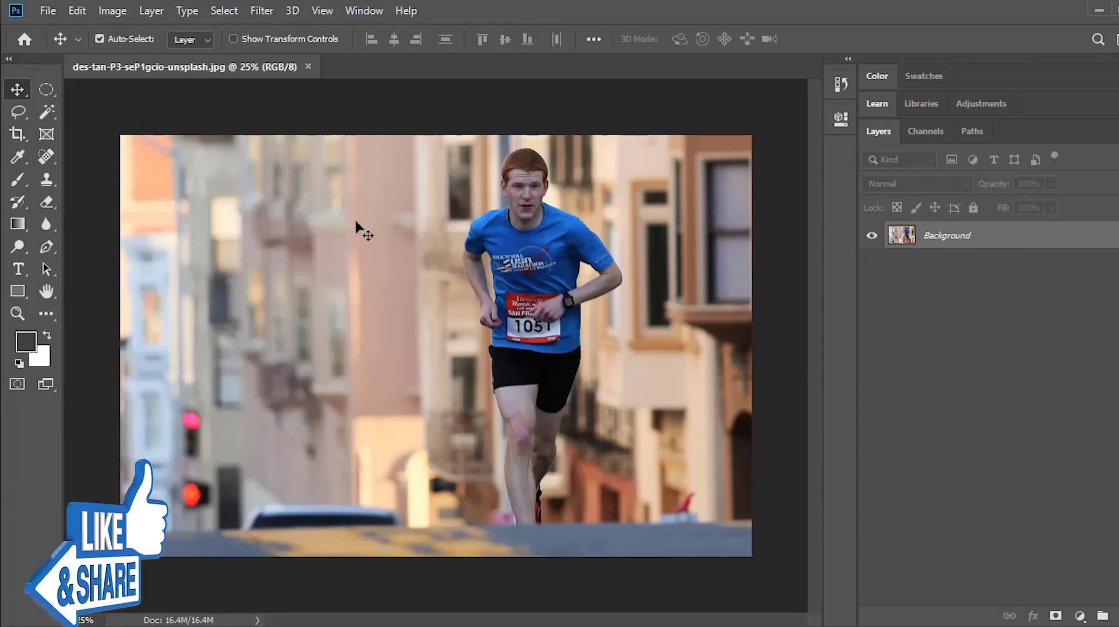
Draw a freehand Lasso selection around the runner's head, shoulders and upper chest.
left_click(18, 113)
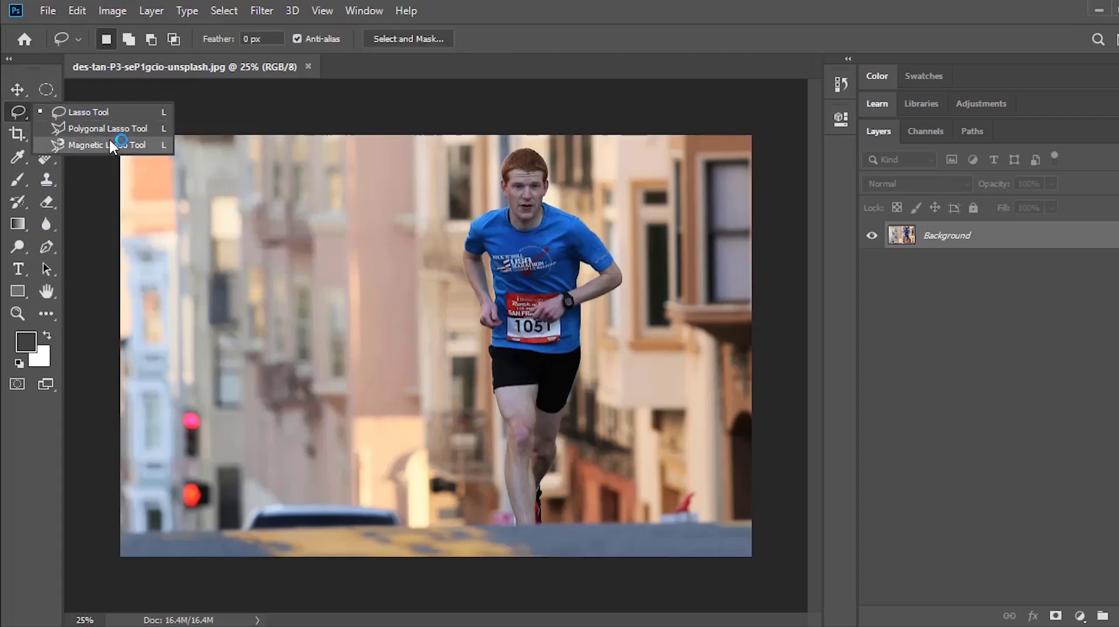
left_click(109, 192)
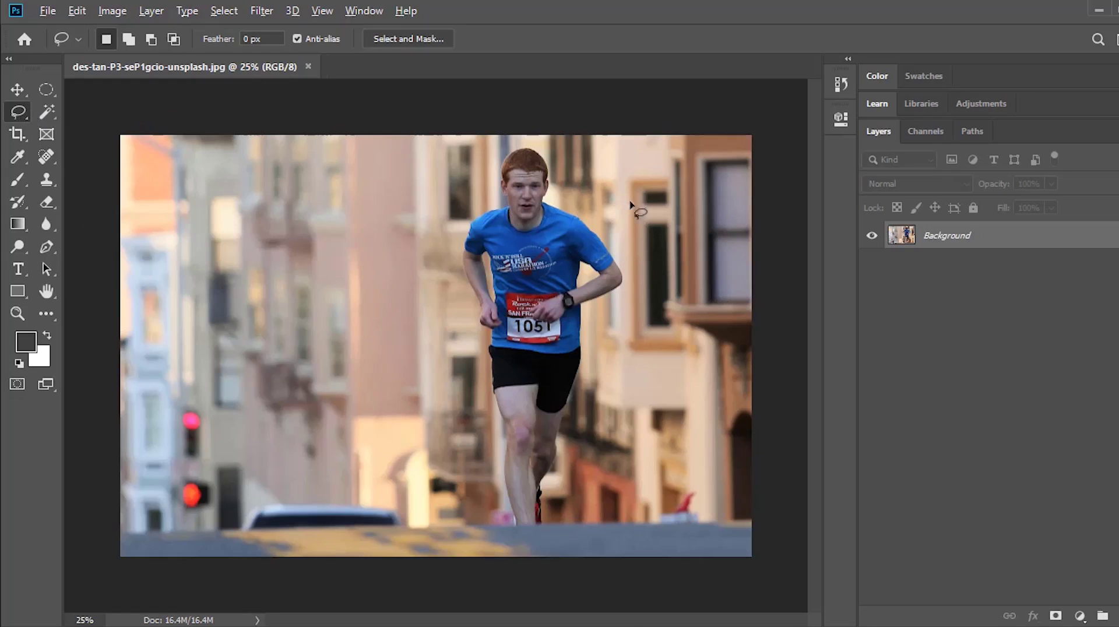
scroll(638, 200, "up", 1)
scroll(627, 189, "up", 1)
scroll(497, 89, "up", 2)
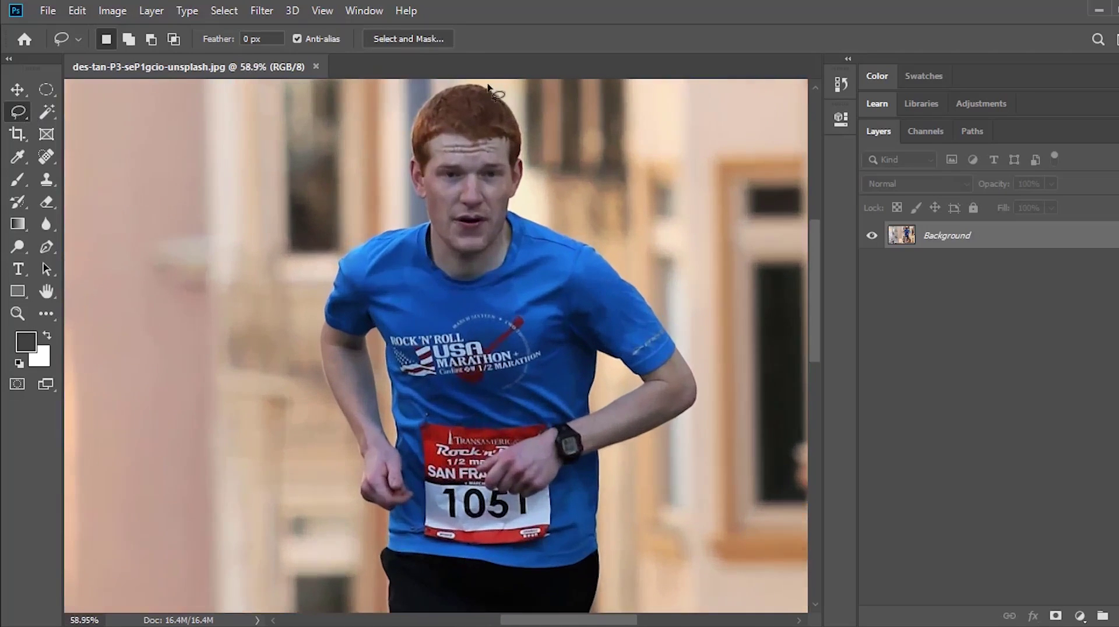
scroll(499, 99, "up", 1)
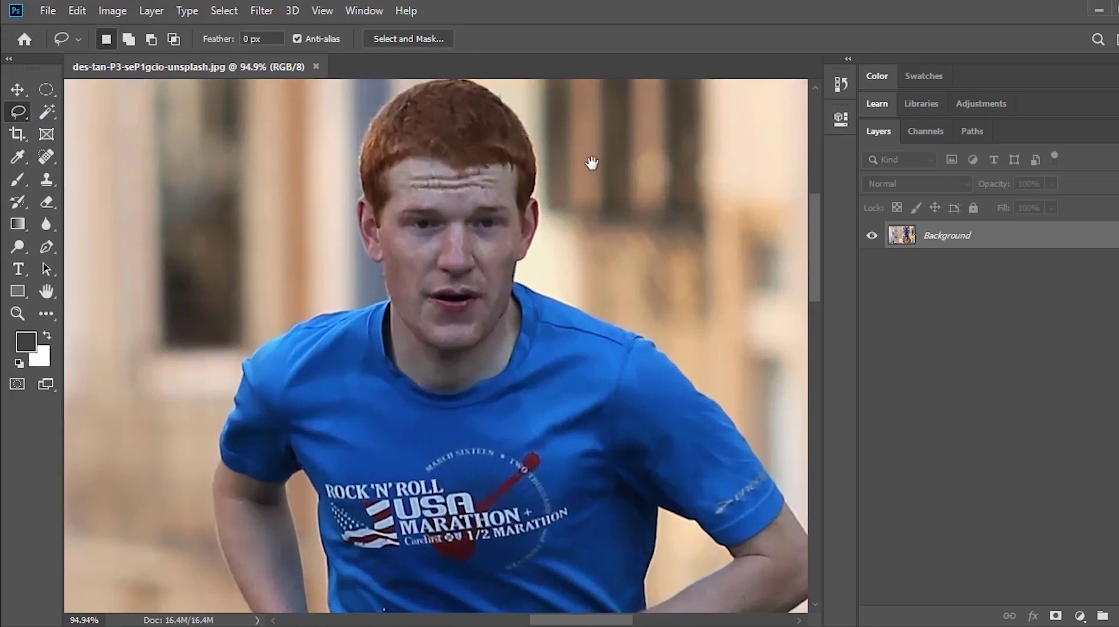
left_click_drag(588, 211, 577, 249)
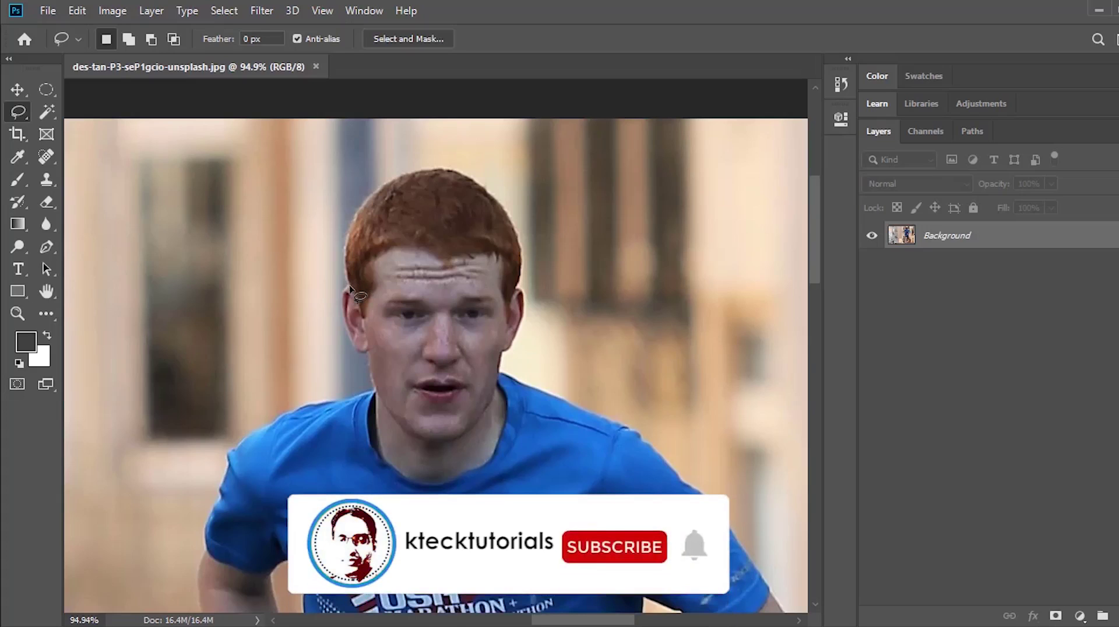
mouse_move(349, 288)
left_mouse_down()
mouse_move(344, 233)
mouse_move(367, 199)
mouse_move(416, 176)
mouse_move(478, 185)
mouse_move(520, 239)
mouse_move(526, 318)
mouse_move(504, 379)
mouse_move(638, 435)
mouse_move(766, 585)
mouse_move(750, 614)
mouse_move(322, 613)
mouse_move(195, 595)
mouse_move(250, 431)
mouse_move(377, 397)
mouse_move(350, 343)
mouse_move(350, 285)
left_mouse_up()
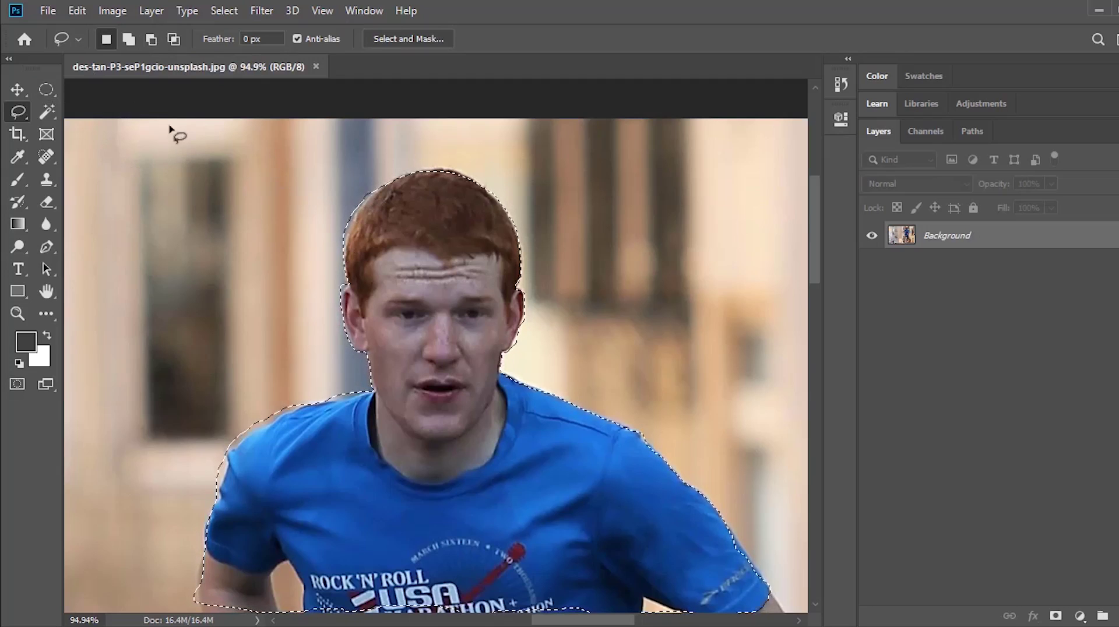
Refine the selection along the runner's right sleeve by subtracting excess background and adding the missed shirt edge.
left_click(151, 39)
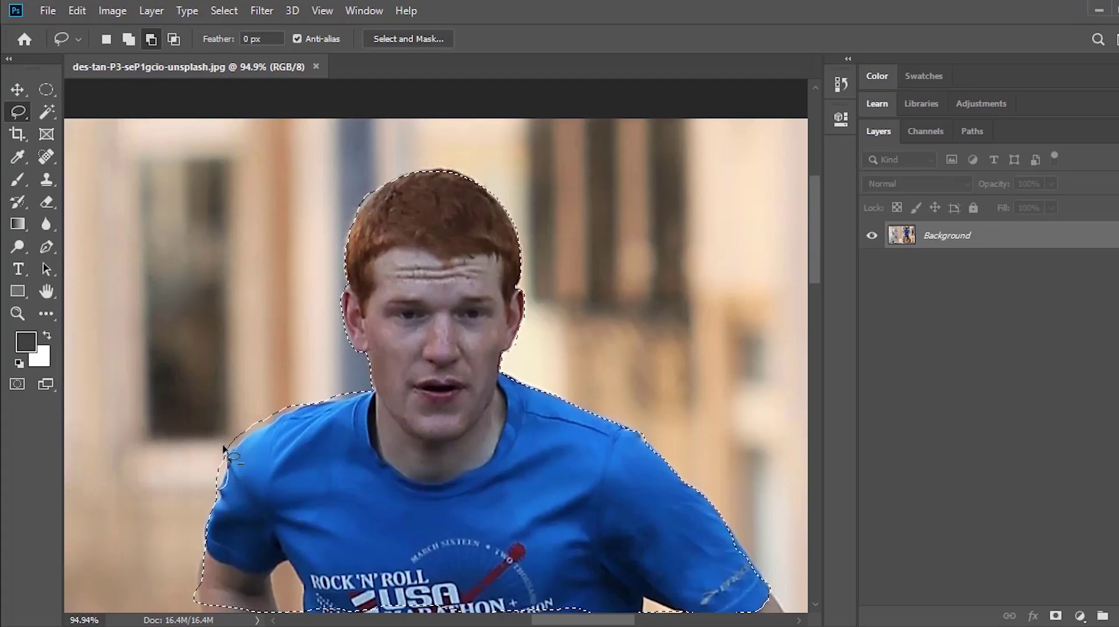
left_click_drag(218, 492, 219, 494)
left_click_drag(228, 454, 228, 456)
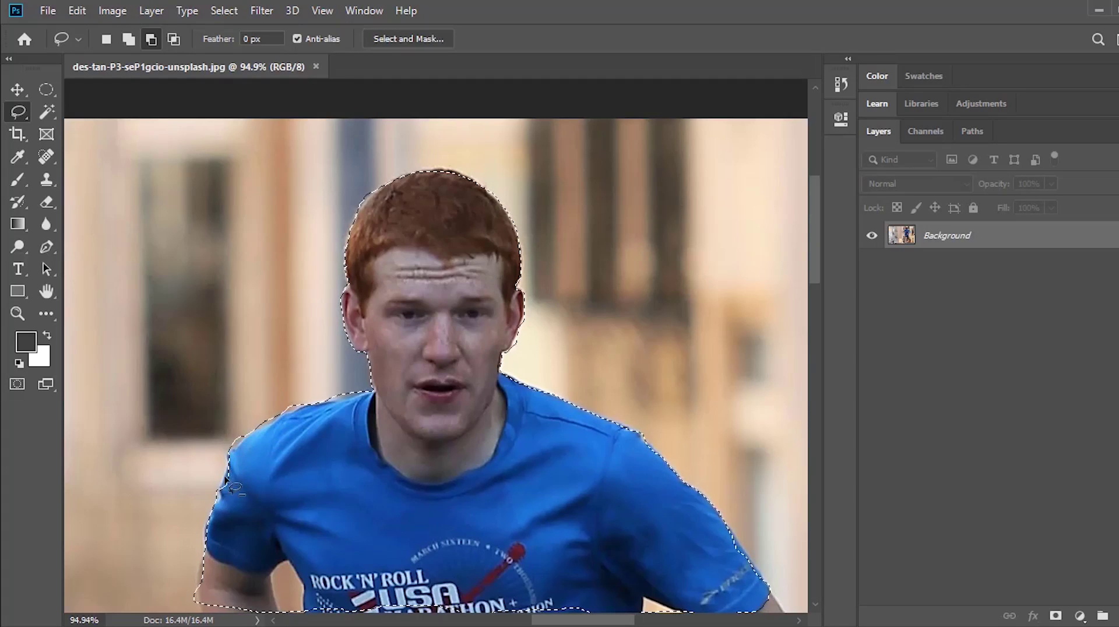
left_click(128, 38)
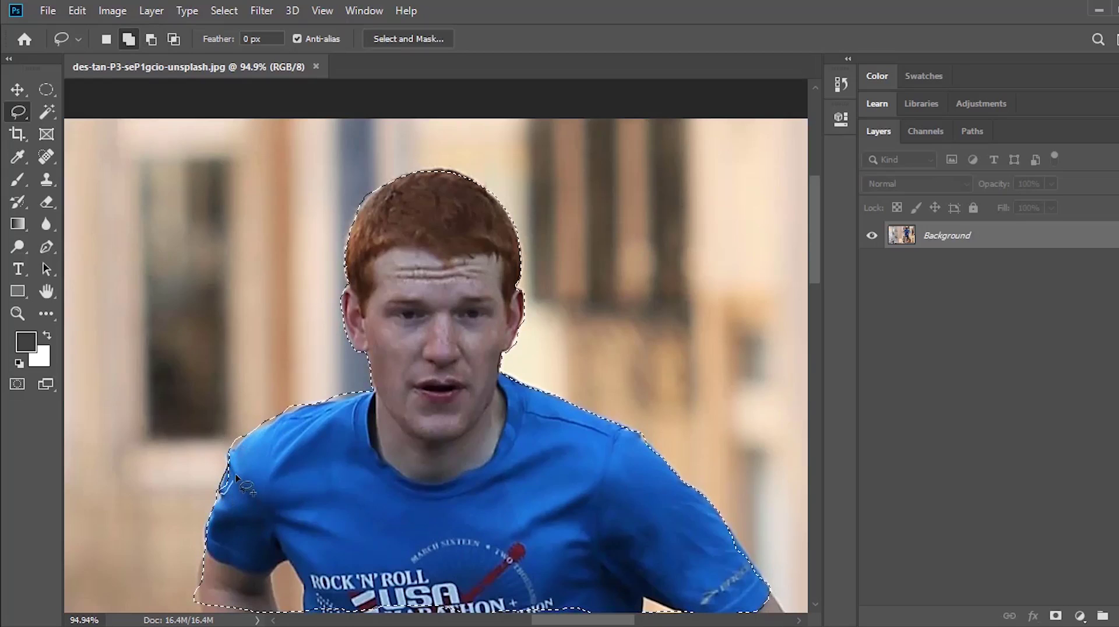
left_click_drag(238, 475, 230, 466)
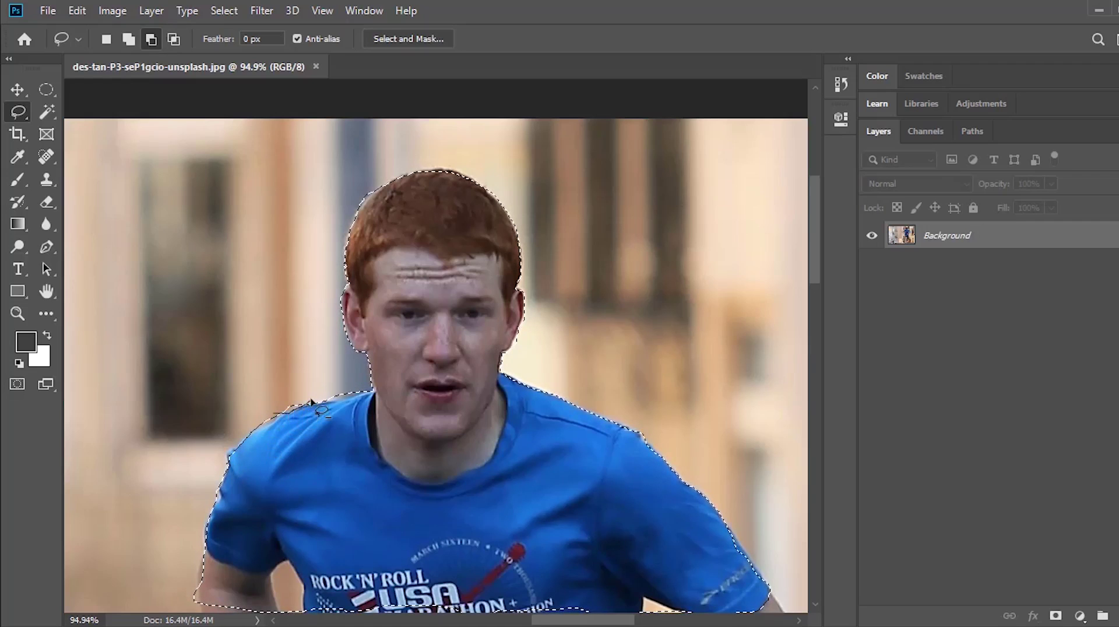
Fit the selection to the top of the runner's right shoulder, subtracting background and adding the shirt edge near the neck.
left_click_drag(281, 419, 284, 417)
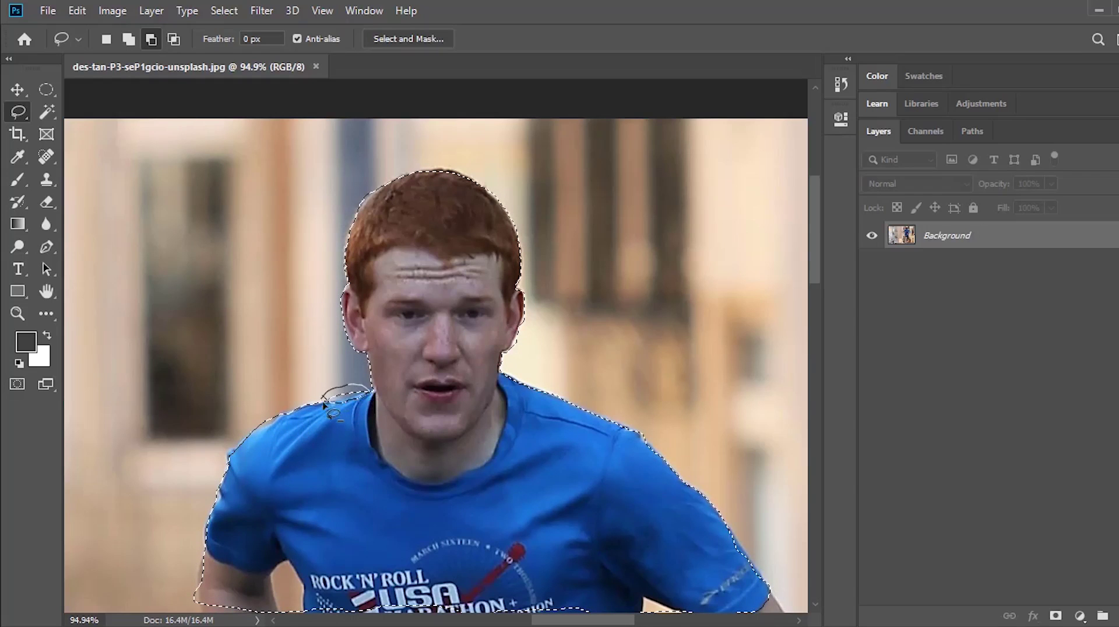
left_click(130, 41)
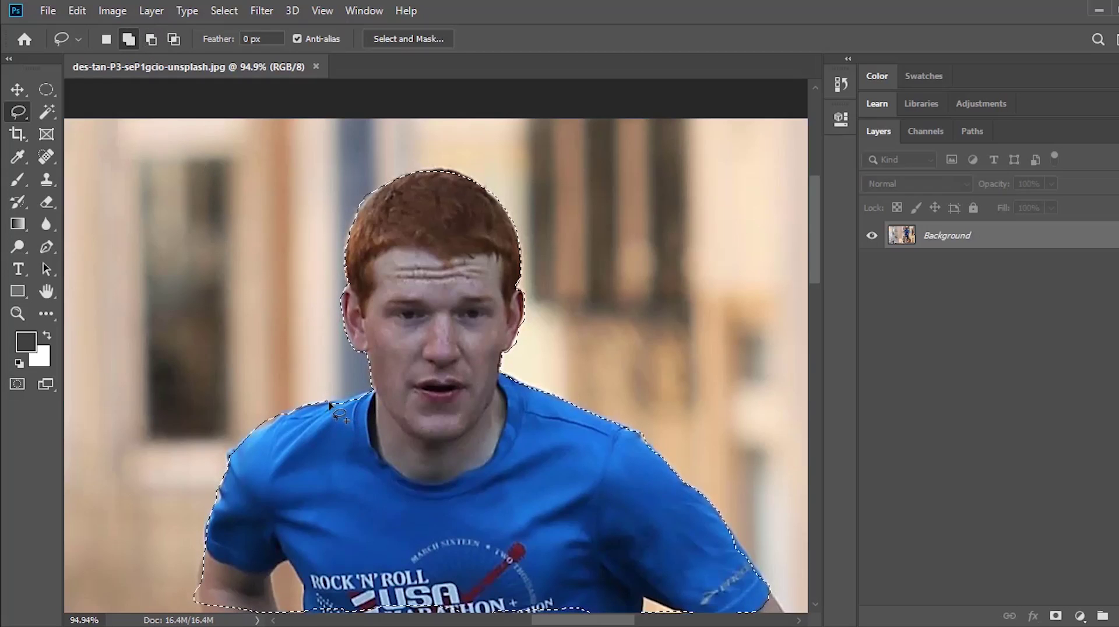
mouse_move(365, 394)
left_mouse_down()
mouse_move(351, 410)
mouse_move(324, 410)
mouse_move(348, 396)
left_mouse_up()
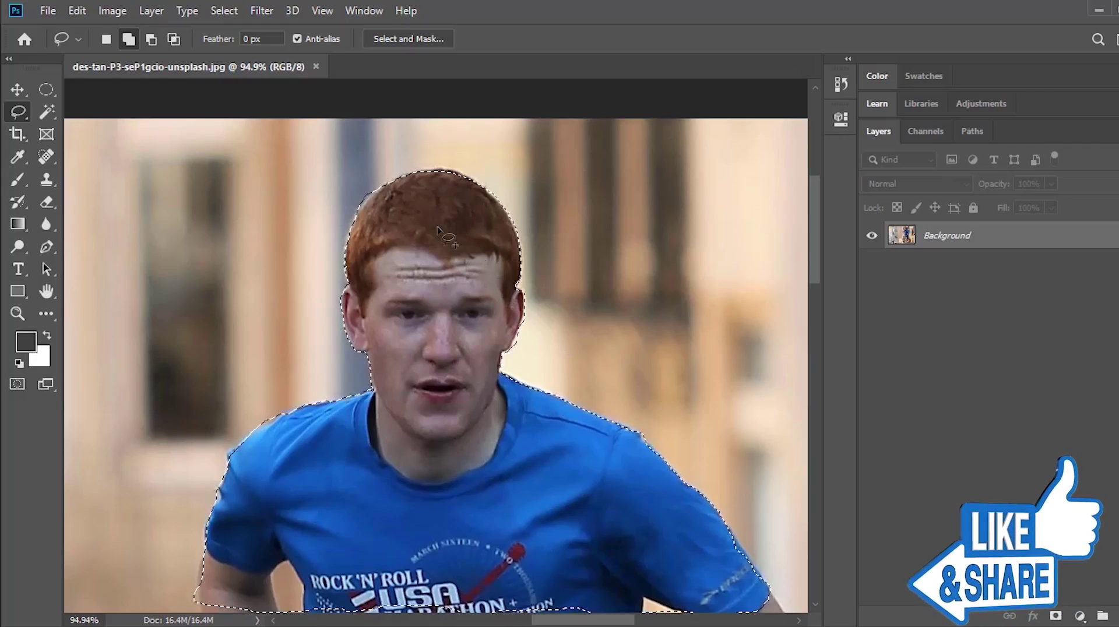
Correct the selection edge on the runner's right upper arm just below the sleeve in add mode.
left_click_drag(538, 483, 539, 203)
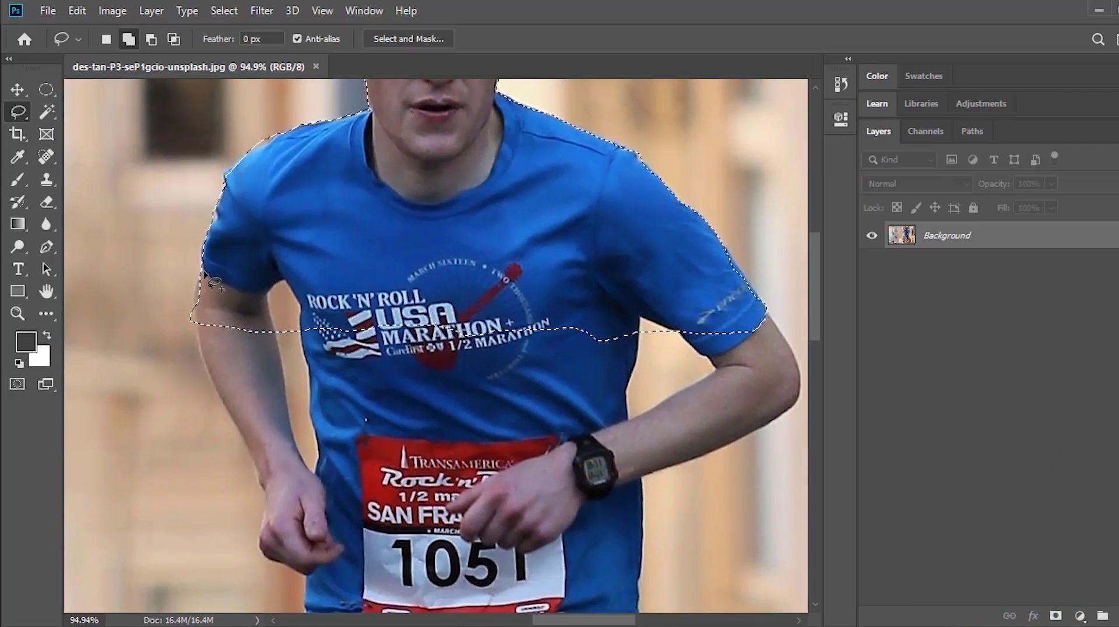
left_click_drag(198, 287, 199, 318)
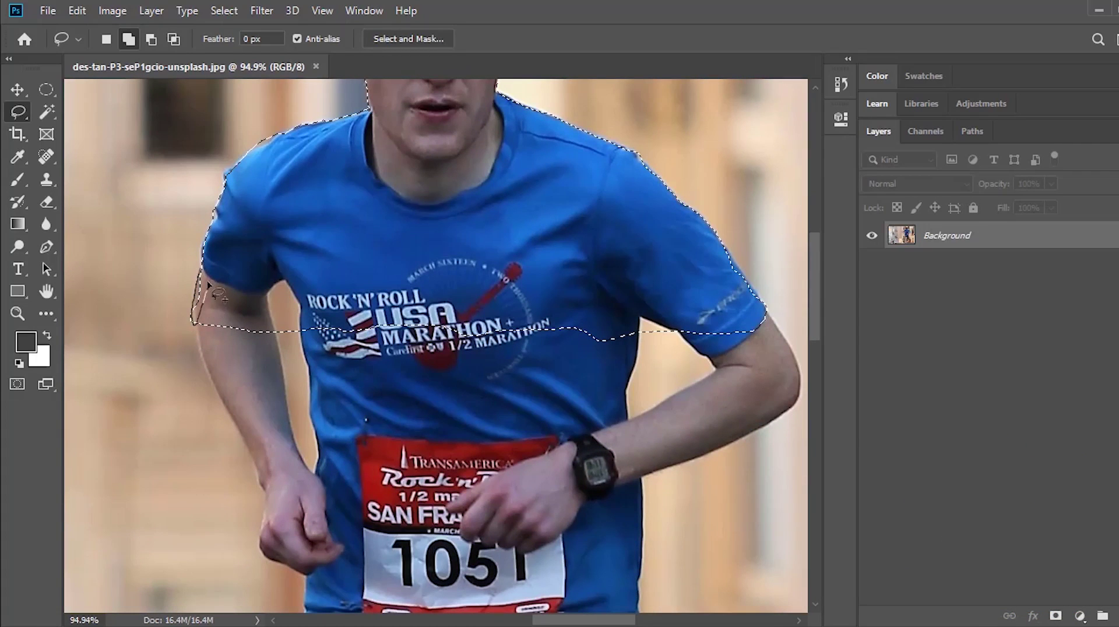
left_click_drag(203, 272, 204, 274)
Subtract the background gaps between the torso and the right arm and under the left sleeve from the selection.
key("alt")
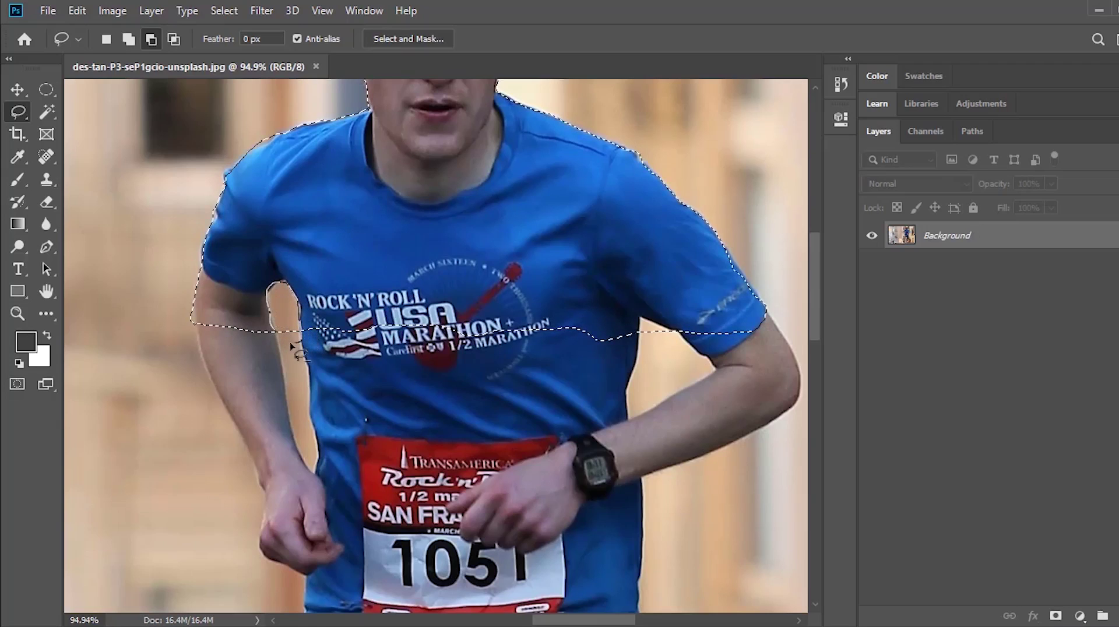
left_click_drag(270, 344, 285, 361)
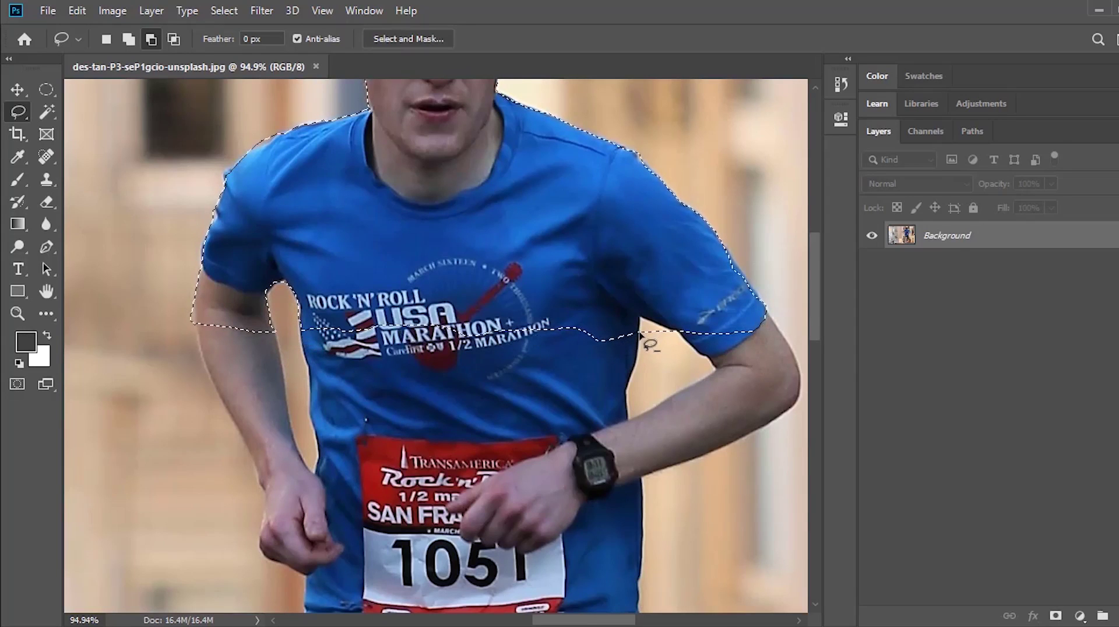
left_click_drag(641, 332, 668, 331)
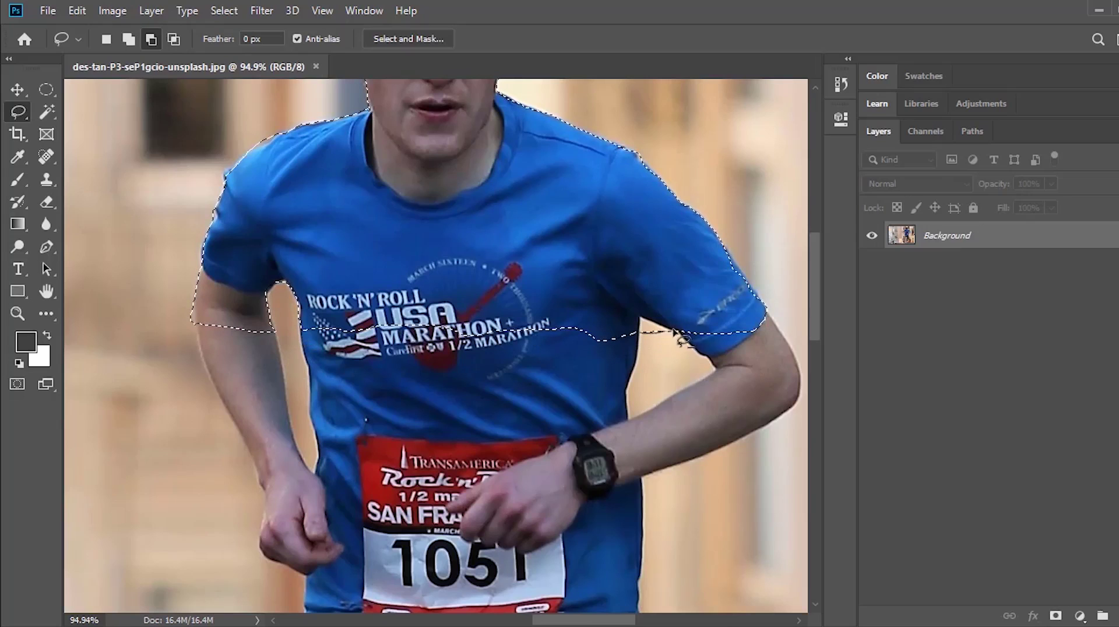
left_click_drag(642, 329, 641, 332)
key("alt")
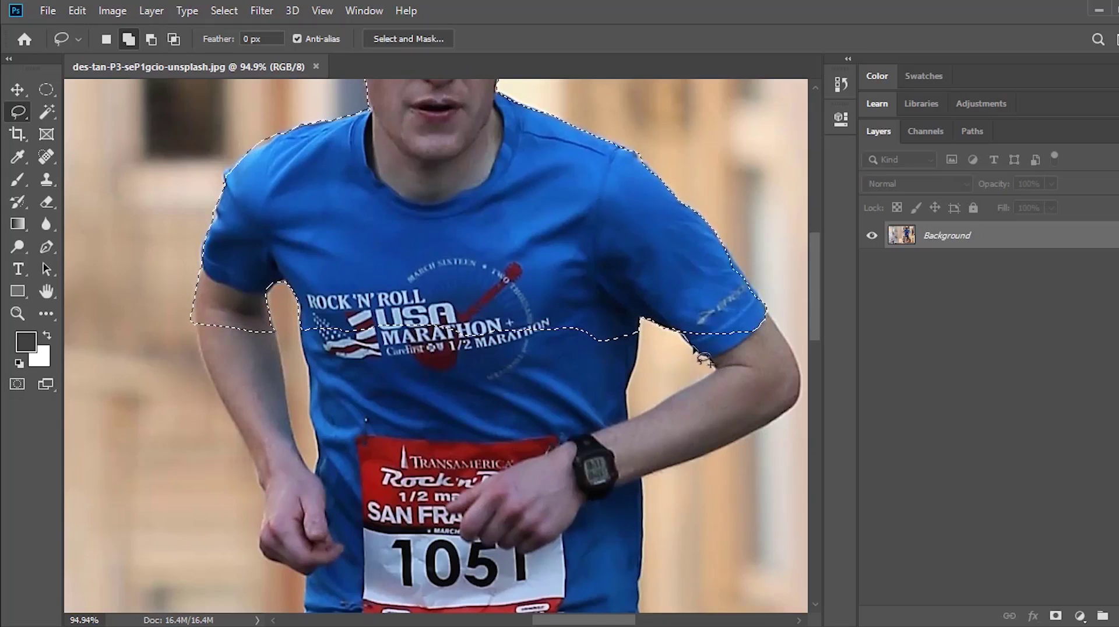
Add the left sleeve's lower hem to the selection and trim the excess background beside the right upper arm.
mouse_move(736, 356)
left_mouse_down()
mouse_move(753, 338)
mouse_move(704, 335)
mouse_move(725, 355)
left_mouse_up()
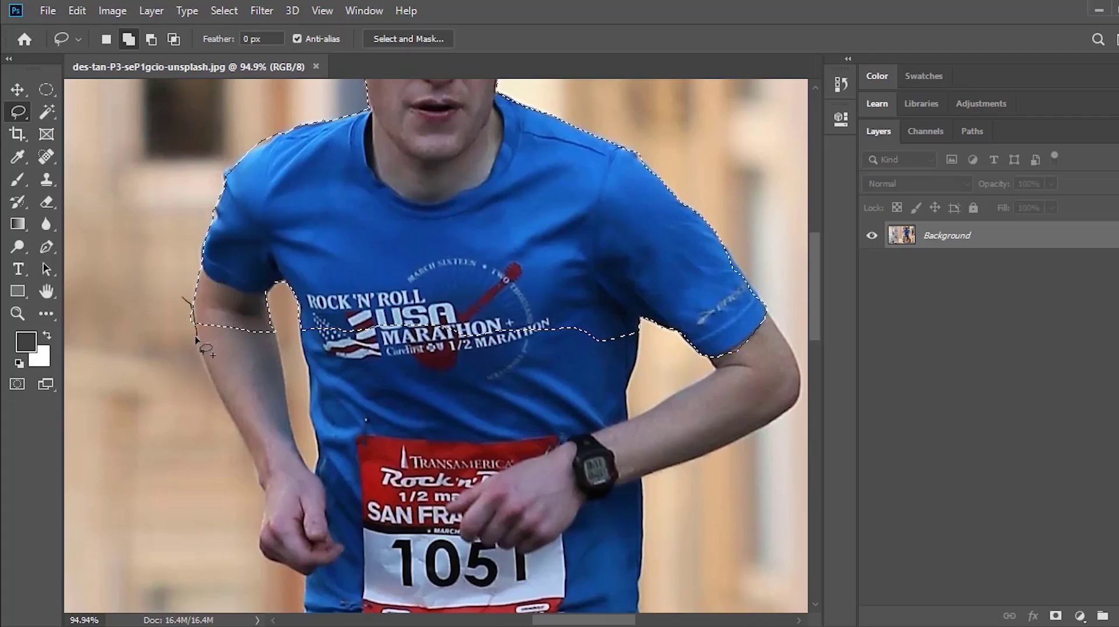
left_click_drag(182, 299, 197, 320)
key("alt")
left_click_drag(162, 282, 181, 284)
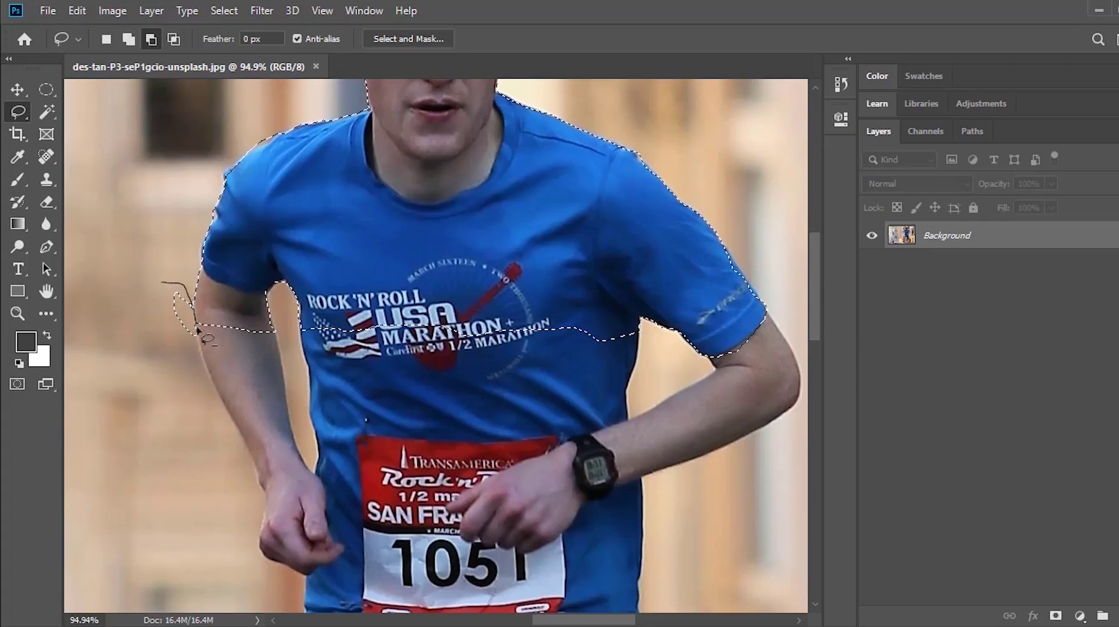
mouse_move(198, 356)
left_mouse_down()
mouse_move(174, 347)
mouse_move(164, 284)
left_mouse_up()
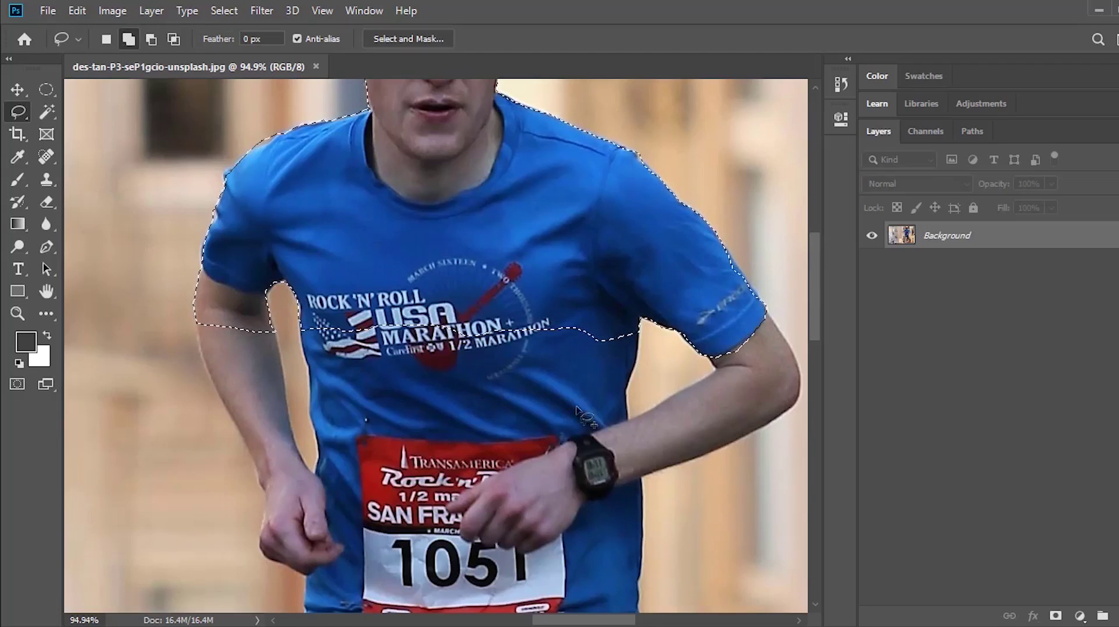
Extend the selection down the shirt to the race bib and subtract stray background along both sides of the torso.
mouse_move(302, 340)
left_mouse_down()
mouse_move(322, 477)
mouse_move(483, 481)
mouse_move(627, 427)
mouse_move(627, 363)
left_mouse_up()
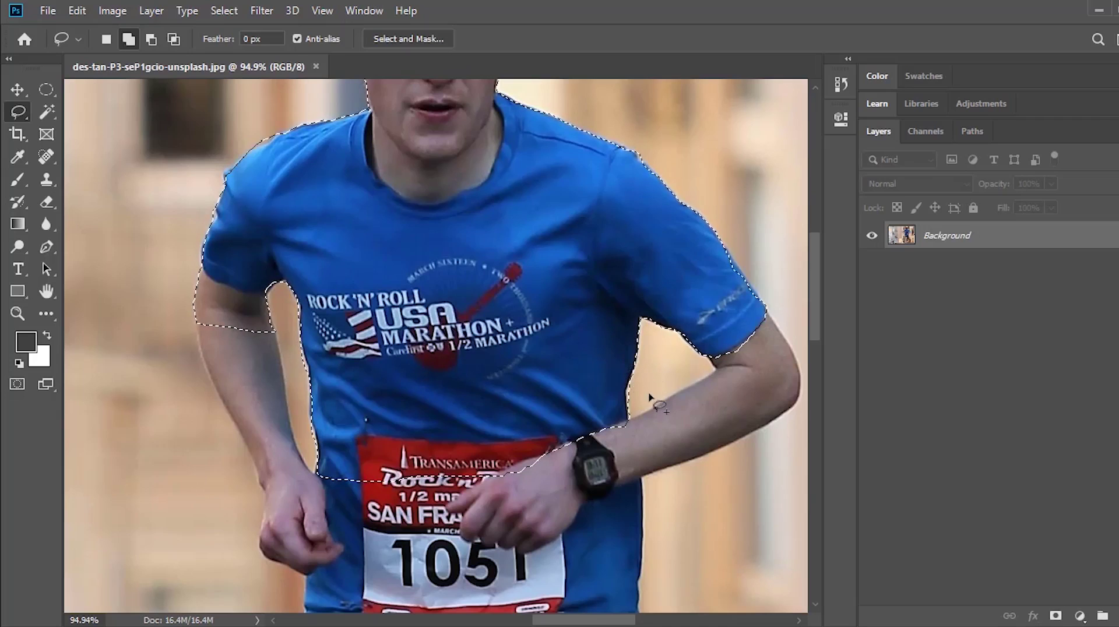
key("alt")
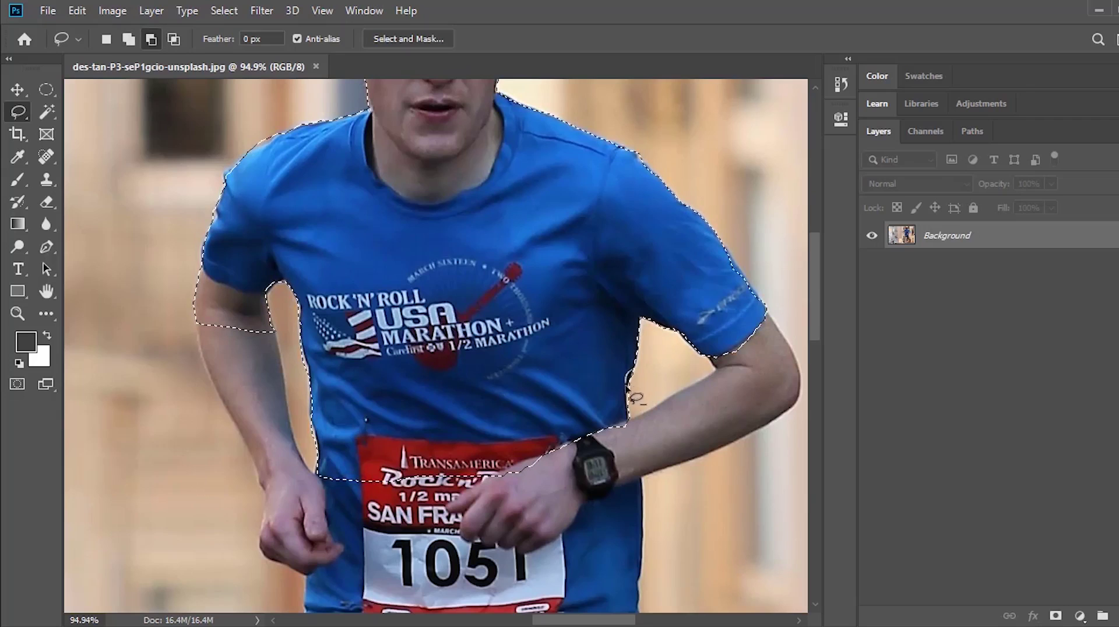
left_click_drag(632, 401, 631, 394)
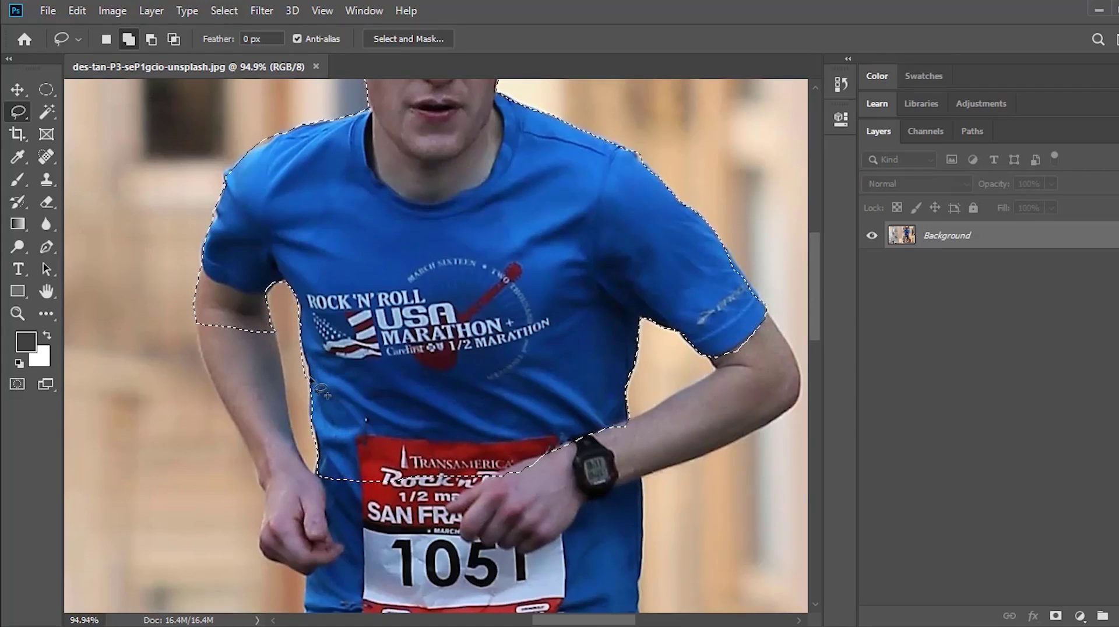
key("alt")
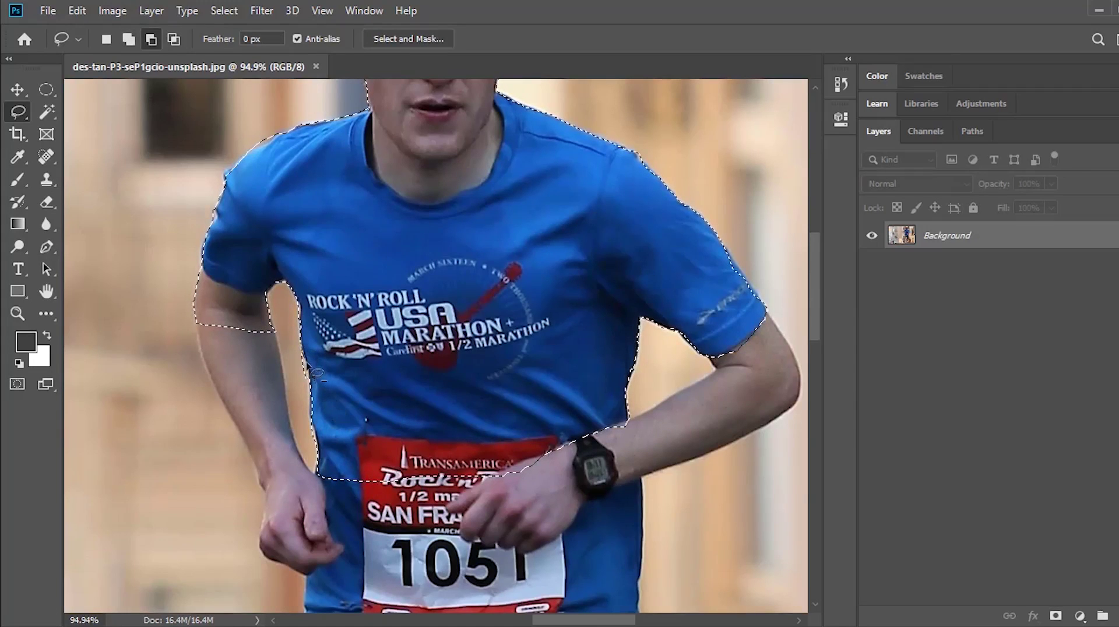
left_click_drag(302, 345, 304, 350)
Add the runner's right forearm and hand and the left arm with the watch to the selection.
left_click_drag(198, 328, 199, 351)
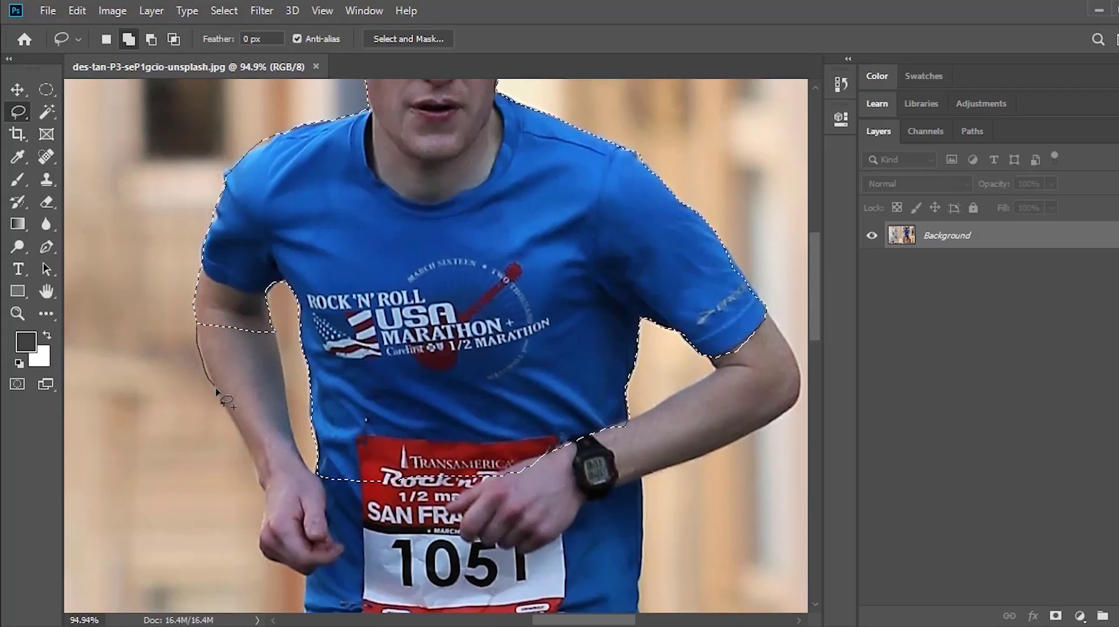
mouse_move(256, 470)
left_mouse_down()
mouse_move(259, 558)
mouse_move(306, 575)
mouse_move(349, 555)
mouse_move(327, 537)
mouse_move(329, 497)
mouse_move(290, 424)
mouse_move(276, 333)
mouse_move(221, 306)
mouse_move(200, 320)
mouse_move(203, 348)
mouse_move(210, 355)
mouse_move(240, 305)
left_mouse_up()
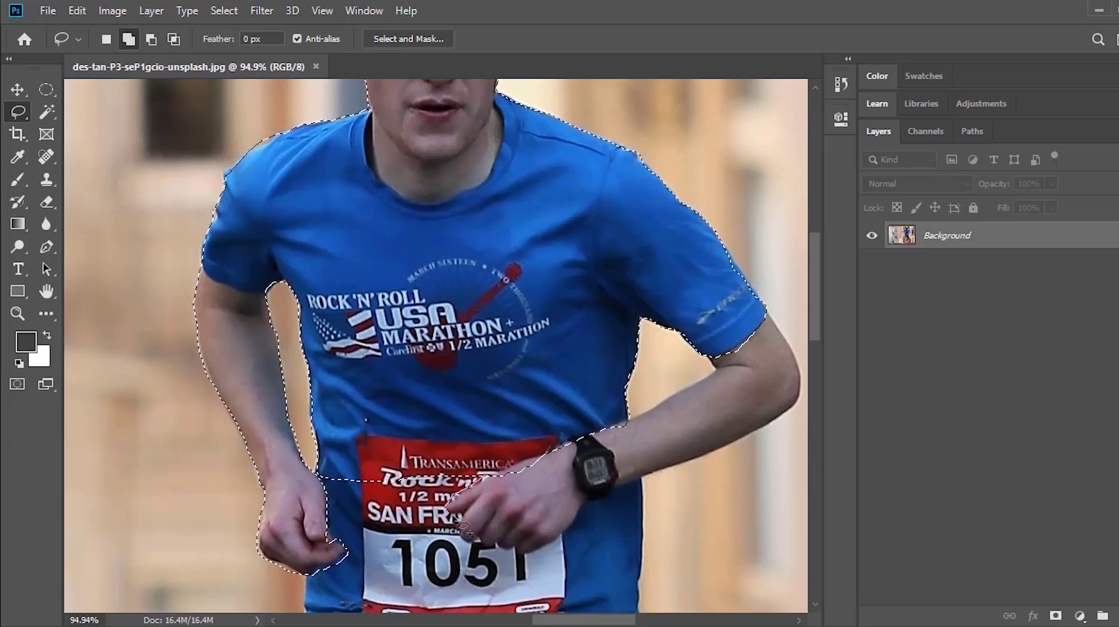
mouse_move(463, 516)
left_mouse_down()
mouse_move(473, 555)
mouse_move(480, 546)
mouse_move(492, 561)
mouse_move(535, 557)
mouse_move(600, 499)
mouse_move(755, 444)
mouse_move(802, 381)
mouse_move(769, 311)
left_mouse_up()
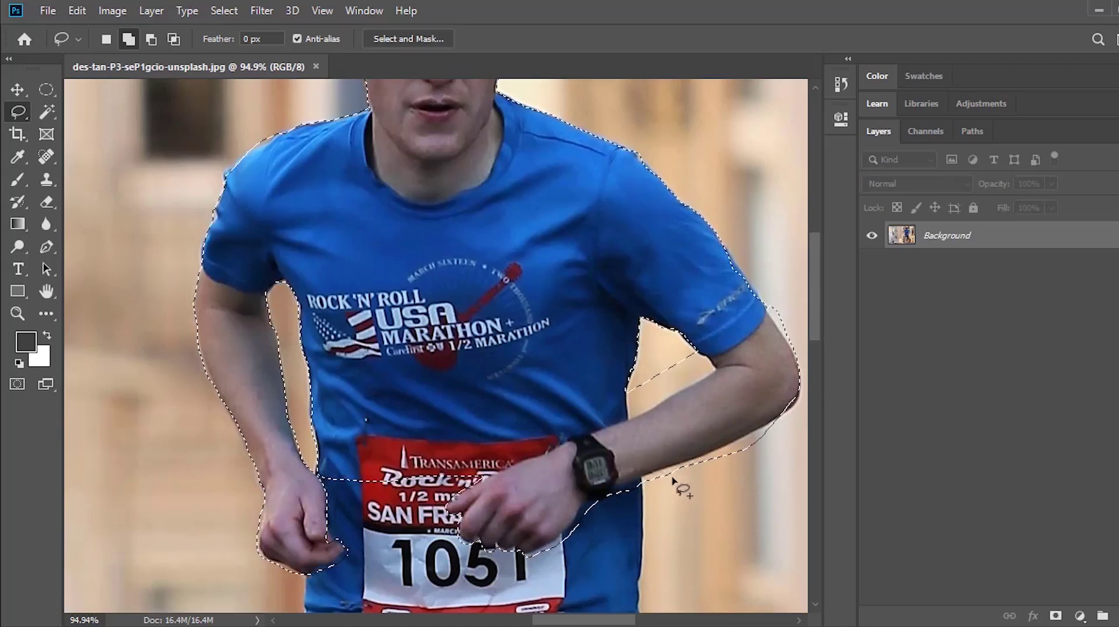
Subtract the excess background below the runner's left forearm and elbow from the selection.
key("alt")
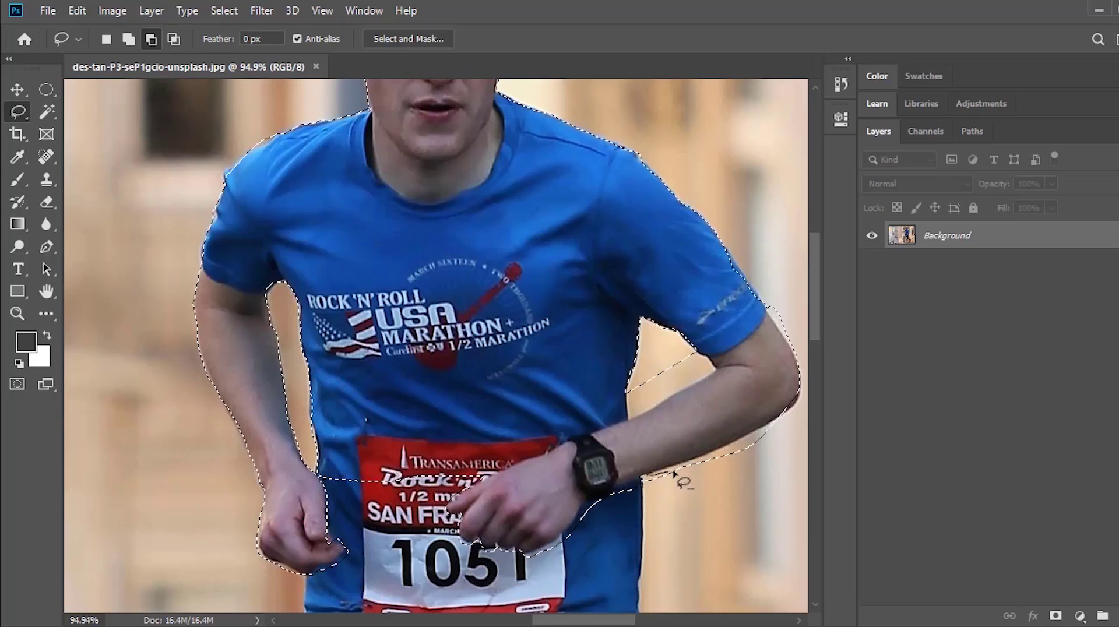
mouse_move(784, 419)
left_mouse_down()
mouse_move(771, 458)
mouse_move(706, 483)
mouse_move(651, 487)
left_mouse_up()
key("alt")
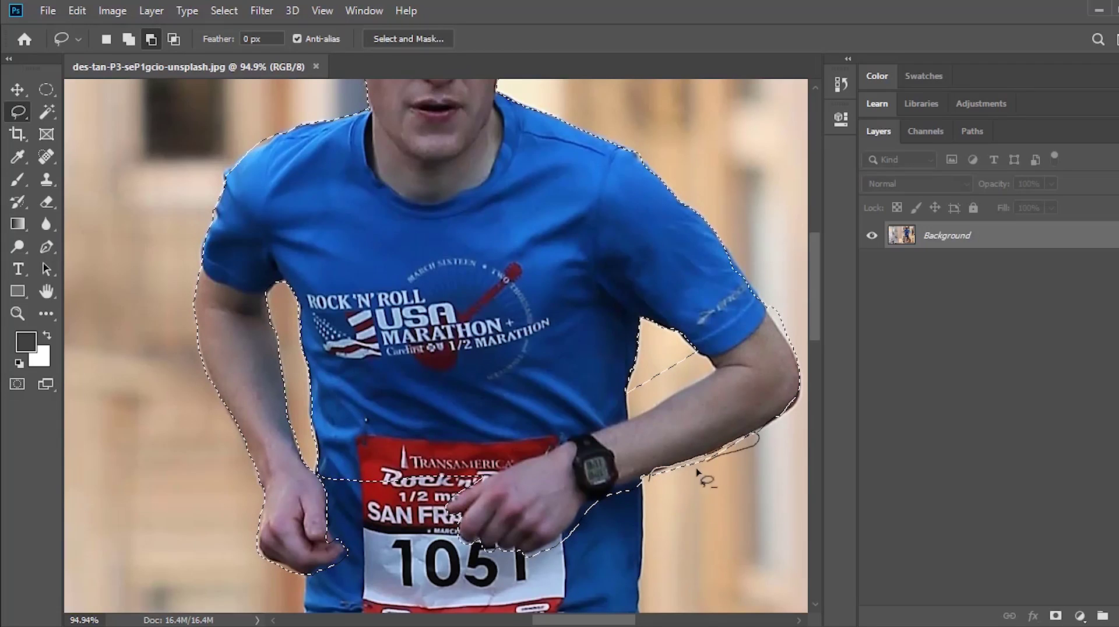
left_click_drag(649, 482, 650, 481)
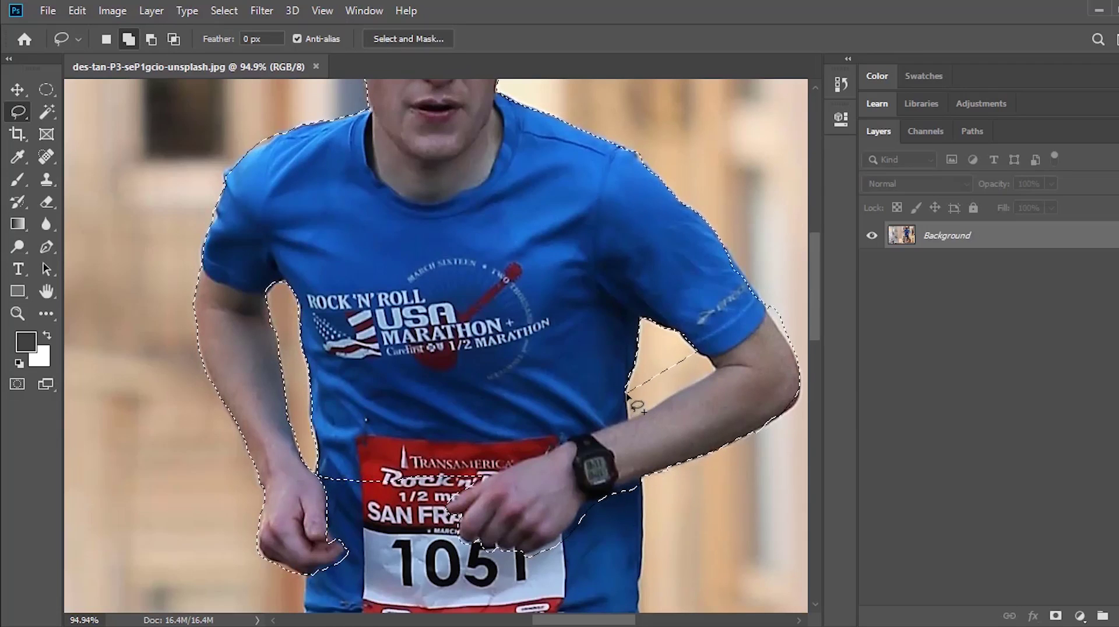
Subtract the background enclosed between the torso and the upper edge of the left forearm from the selection.
key("alt")
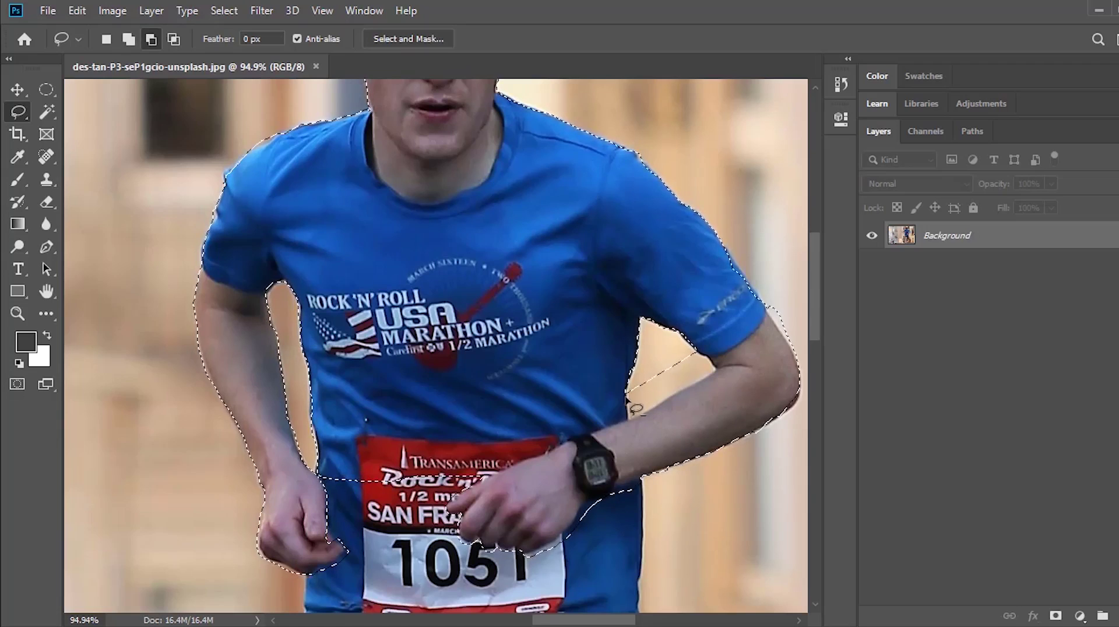
left_click_drag(626, 398, 628, 409)
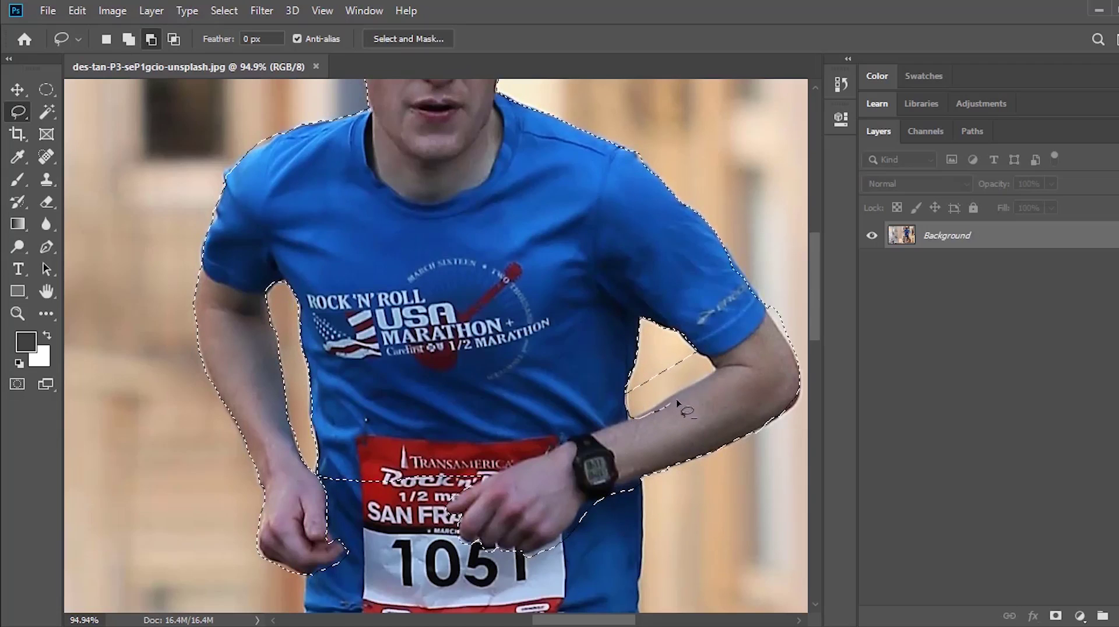
left_click_drag(702, 357, 710, 383)
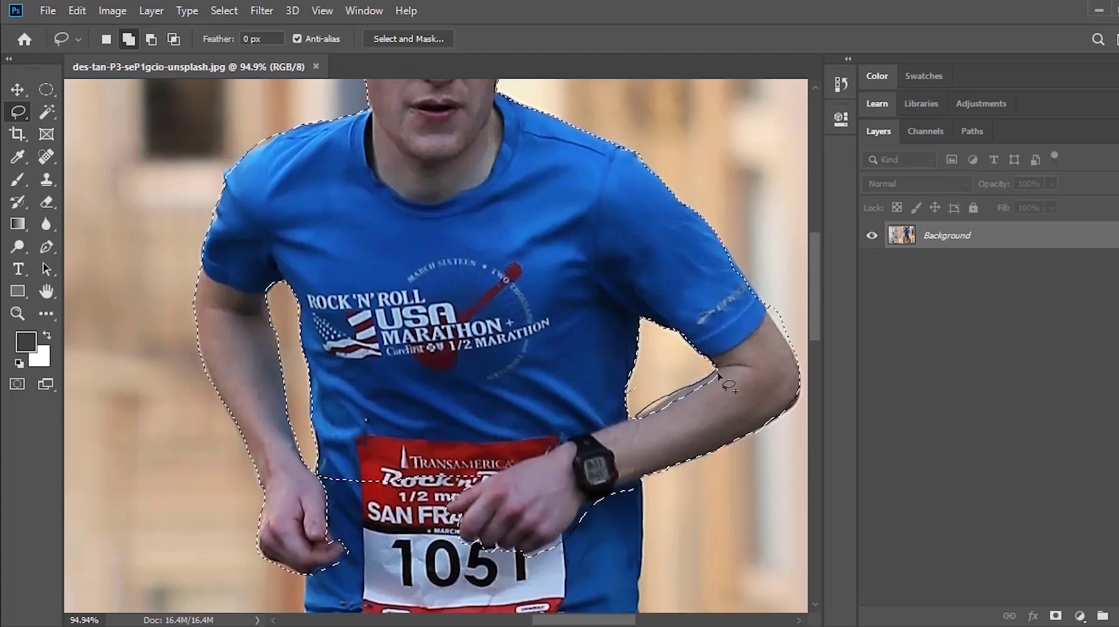
Refine the selection along the upper edge of the runner's left forearm and subtract the excess below the left hand.
left_click_drag(718, 379, 720, 382)
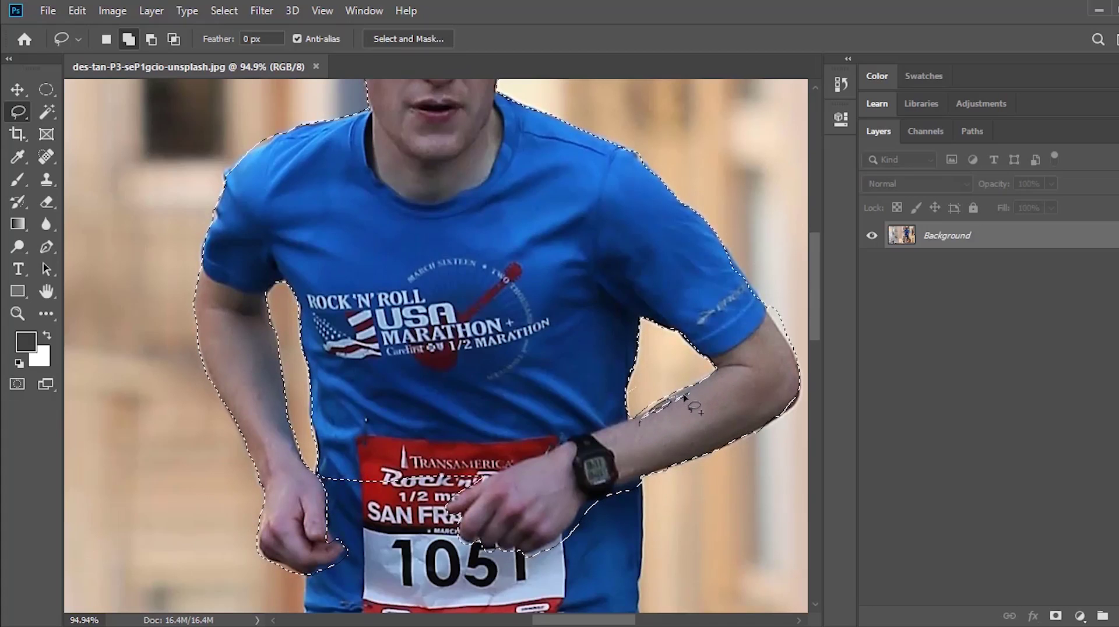
mouse_move(695, 396)
left_mouse_down()
mouse_move(653, 423)
mouse_move(647, 440)
mouse_move(649, 431)
left_mouse_up()
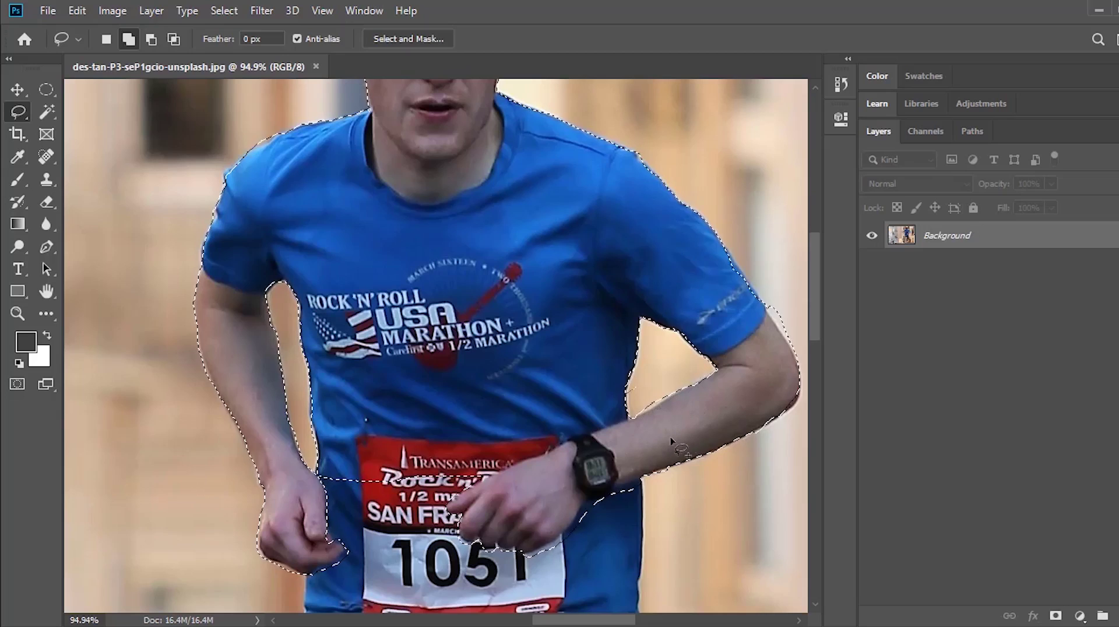
key("alt")
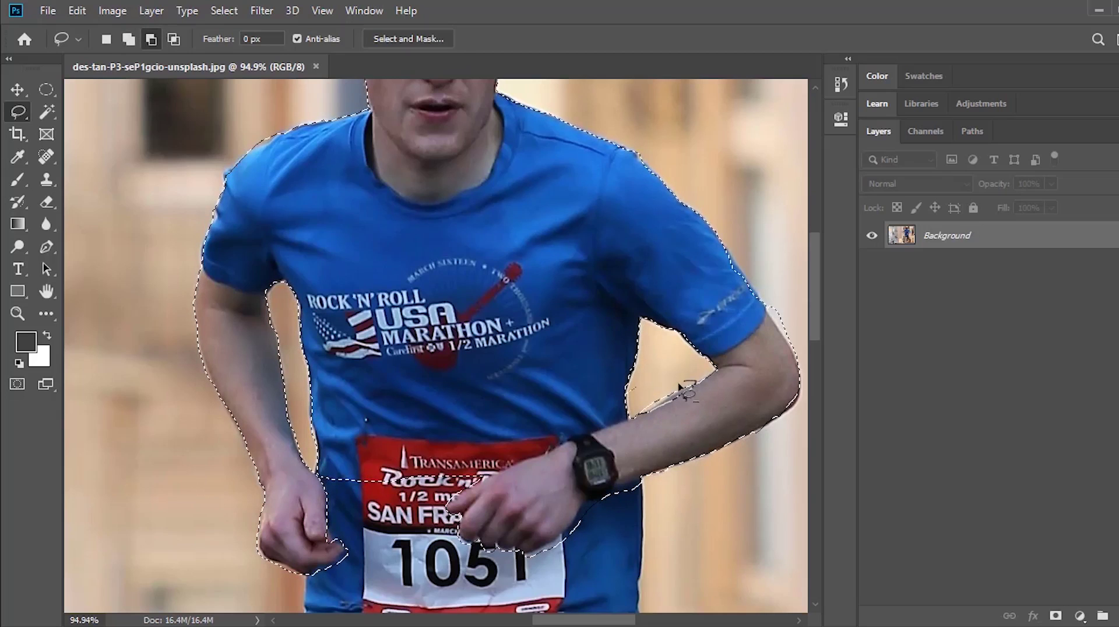
left_click_drag(646, 405, 644, 421)
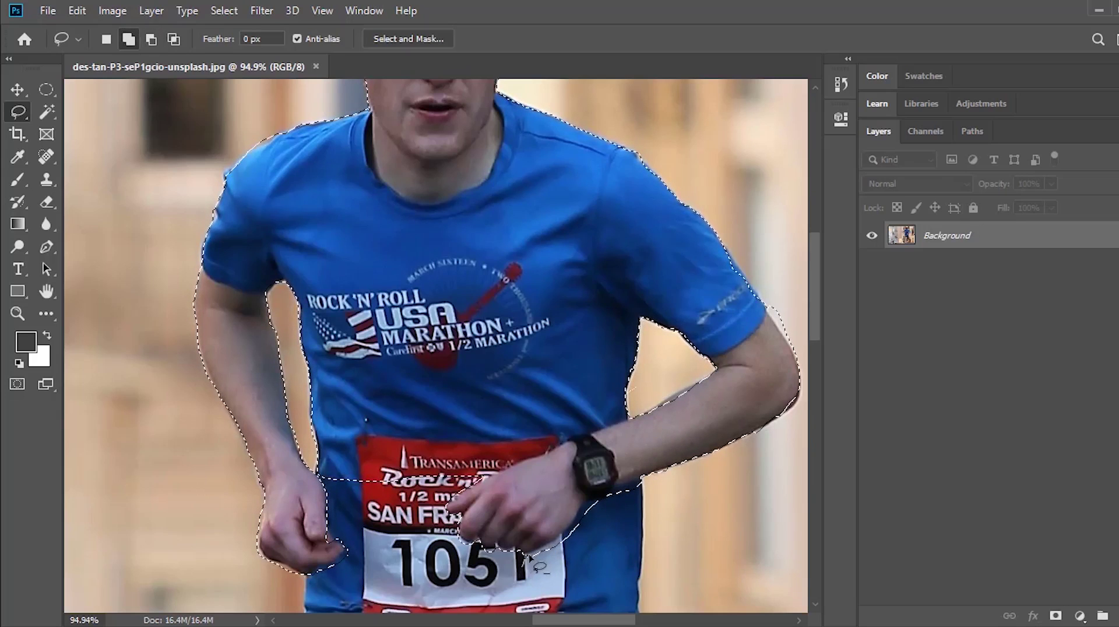
mouse_move(582, 514)
left_mouse_down()
mouse_move(599, 502)
mouse_move(577, 541)
mouse_move(528, 568)
left_mouse_up()
Extend the selection over the lower shirt, following its hem and its side up to the left forearm.
scroll(568, 531, "down", 3)
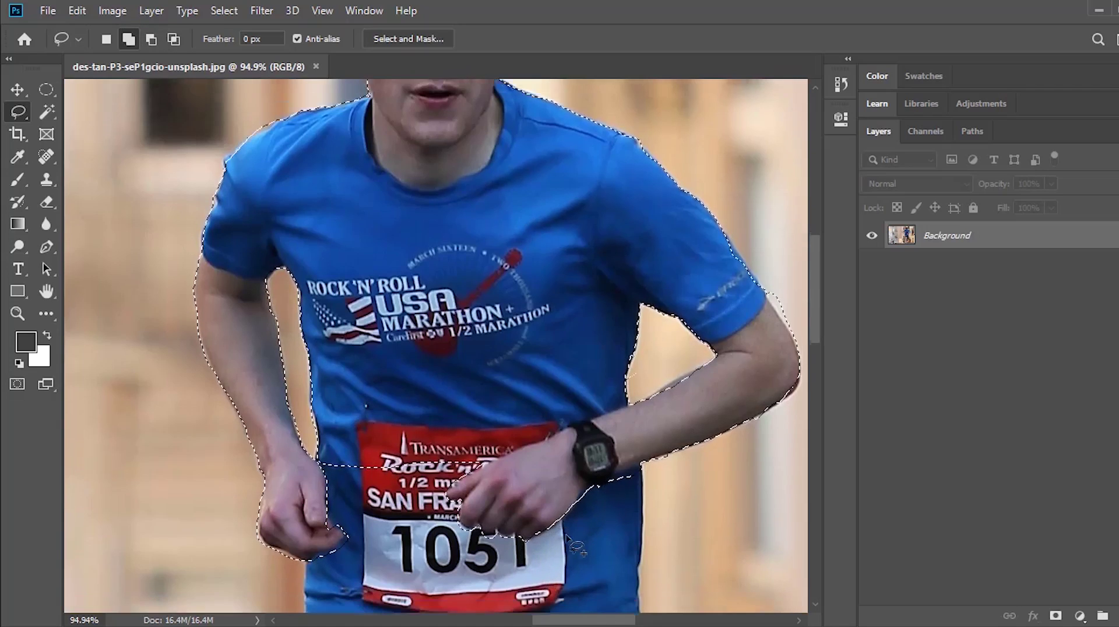
scroll(569, 531, "down", 2)
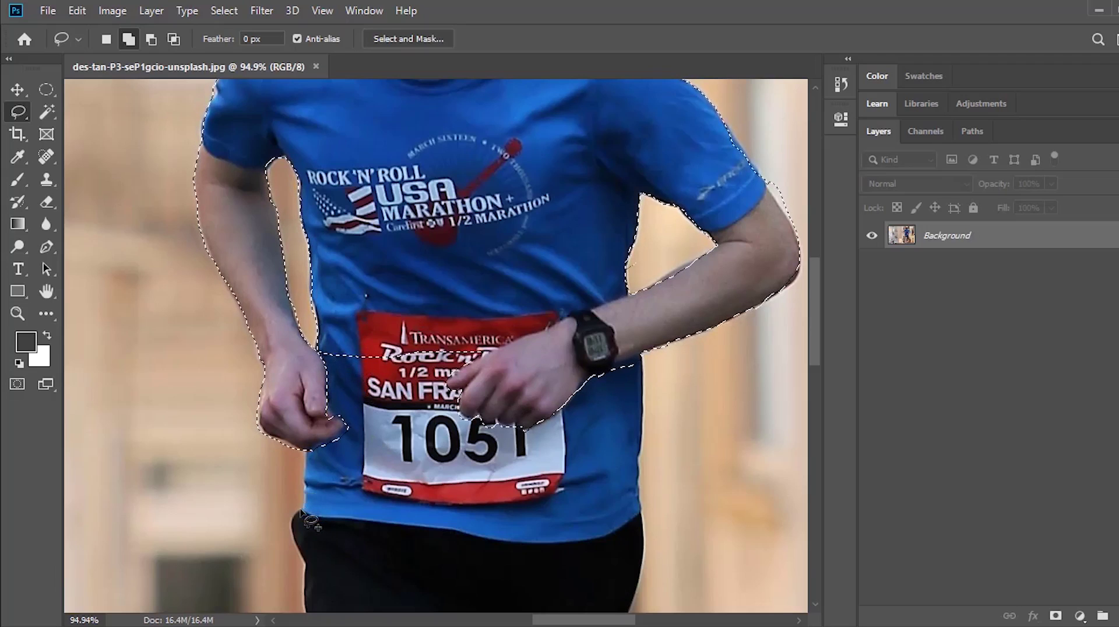
mouse_move(302, 511)
left_mouse_down()
mouse_move(546, 542)
mouse_move(617, 533)
mouse_move(641, 500)
mouse_move(643, 408)
left_mouse_up()
mouse_move(643, 365)
left_mouse_down()
mouse_move(591, 437)
mouse_move(492, 482)
mouse_move(358, 484)
mouse_move(474, 431)
left_mouse_up()
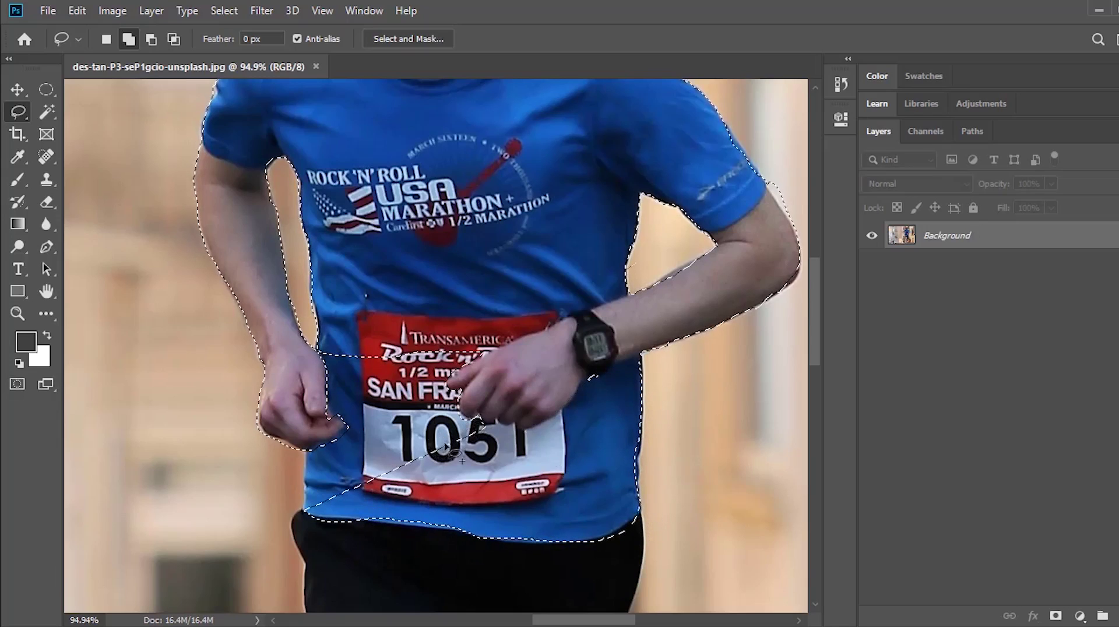
Add the unselected gaps beside the right hand, across the race bib and below the watch to the selection.
mouse_move(303, 510)
left_mouse_down()
mouse_move(312, 446)
mouse_move(350, 427)
left_mouse_up()
mouse_move(348, 429)
left_mouse_down()
mouse_move(454, 394)
mouse_move(437, 445)
mouse_move(379, 419)
mouse_move(341, 434)
mouse_move(365, 373)
mouse_move(386, 358)
mouse_move(404, 362)
mouse_move(396, 410)
mouse_move(344, 429)
mouse_move(416, 405)
mouse_move(414, 332)
mouse_move(359, 343)
mouse_move(353, 405)
mouse_move(382, 336)
left_mouse_up()
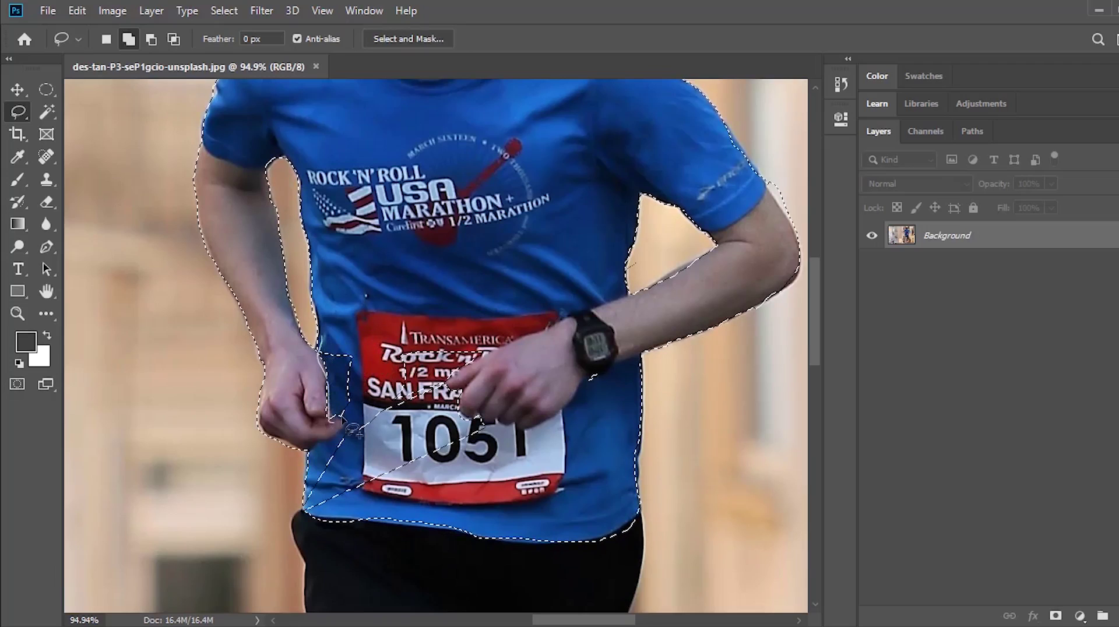
left_click_drag(363, 372, 319, 335)
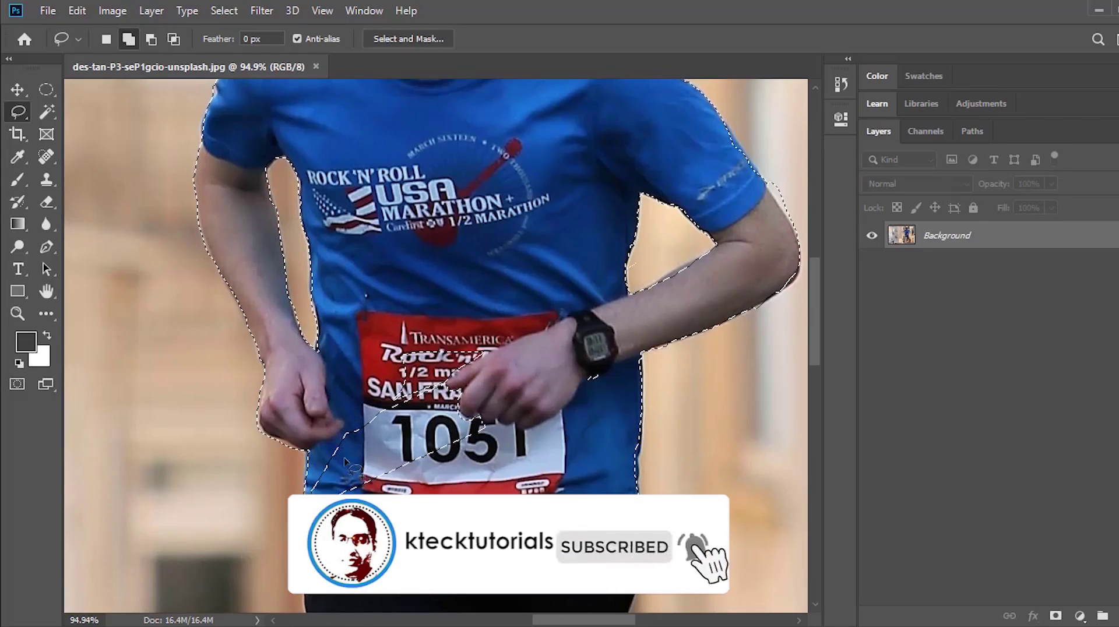
mouse_move(457, 321)
left_mouse_down()
mouse_move(387, 387)
mouse_move(379, 419)
mouse_move(415, 436)
mouse_move(455, 426)
mouse_move(498, 438)
left_mouse_up()
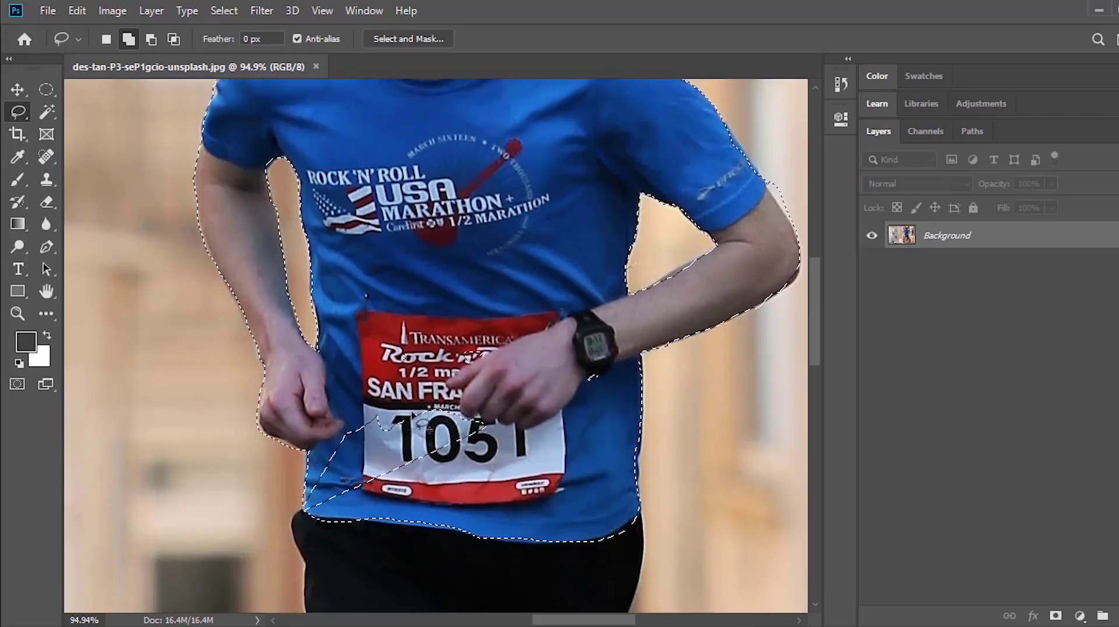
mouse_move(346, 407)
left_mouse_down()
mouse_move(326, 481)
mouse_move(350, 507)
mouse_move(451, 470)
mouse_move(483, 432)
mouse_move(448, 402)
mouse_move(376, 417)
mouse_move(348, 410)
left_mouse_up()
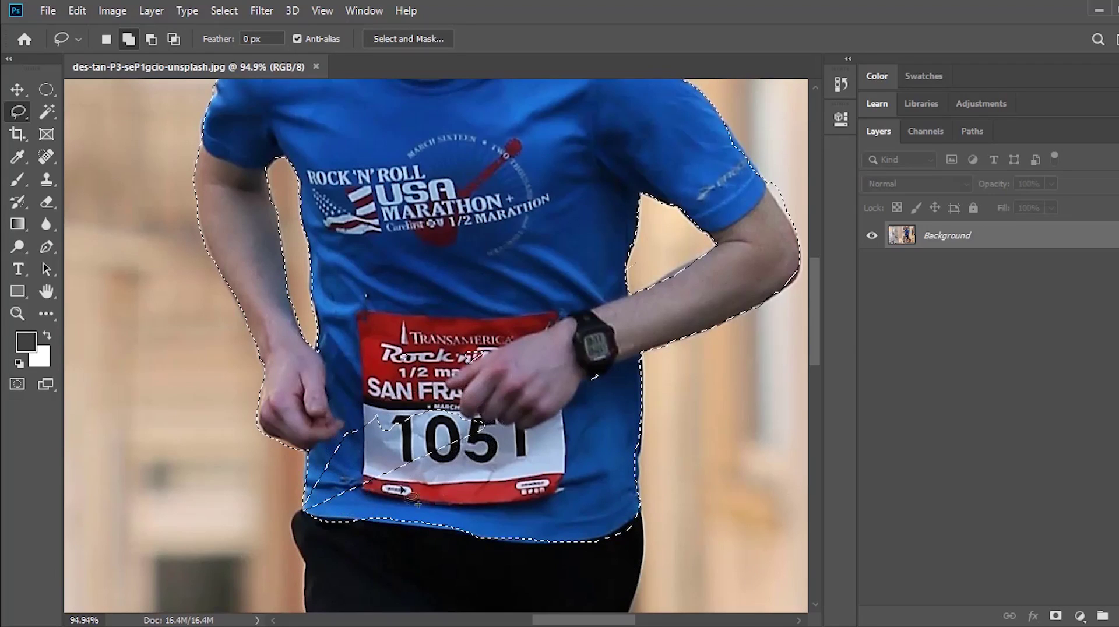
mouse_move(464, 406)
left_mouse_down()
mouse_move(482, 427)
mouse_move(470, 445)
mouse_move(485, 436)
mouse_move(464, 407)
left_mouse_up()
left_click_drag(486, 330, 484, 335)
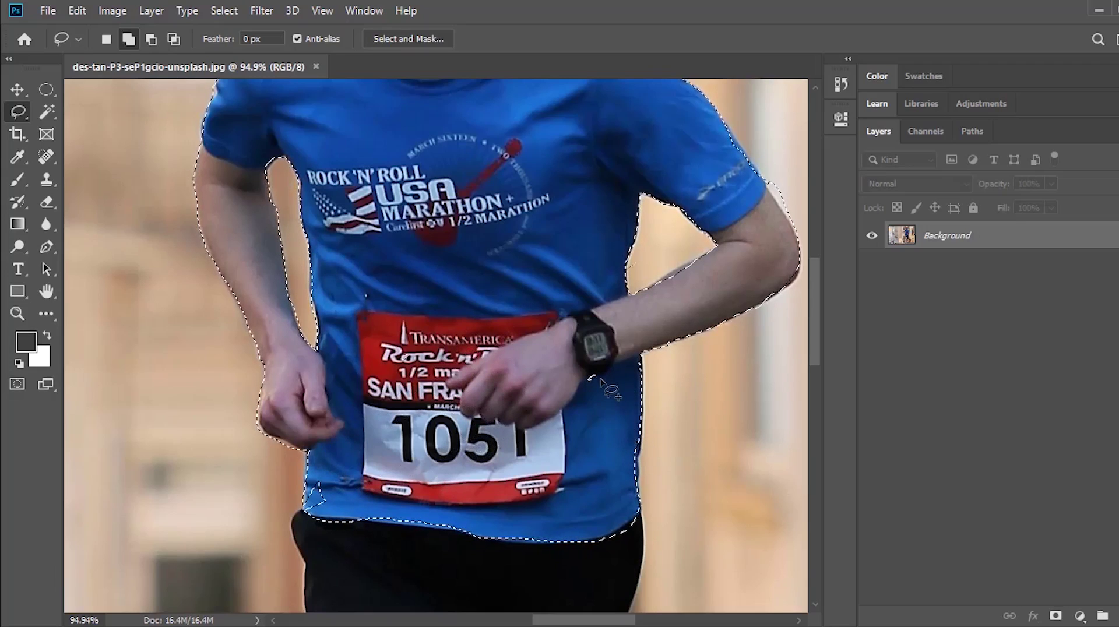
left_click_drag(580, 406, 578, 409)
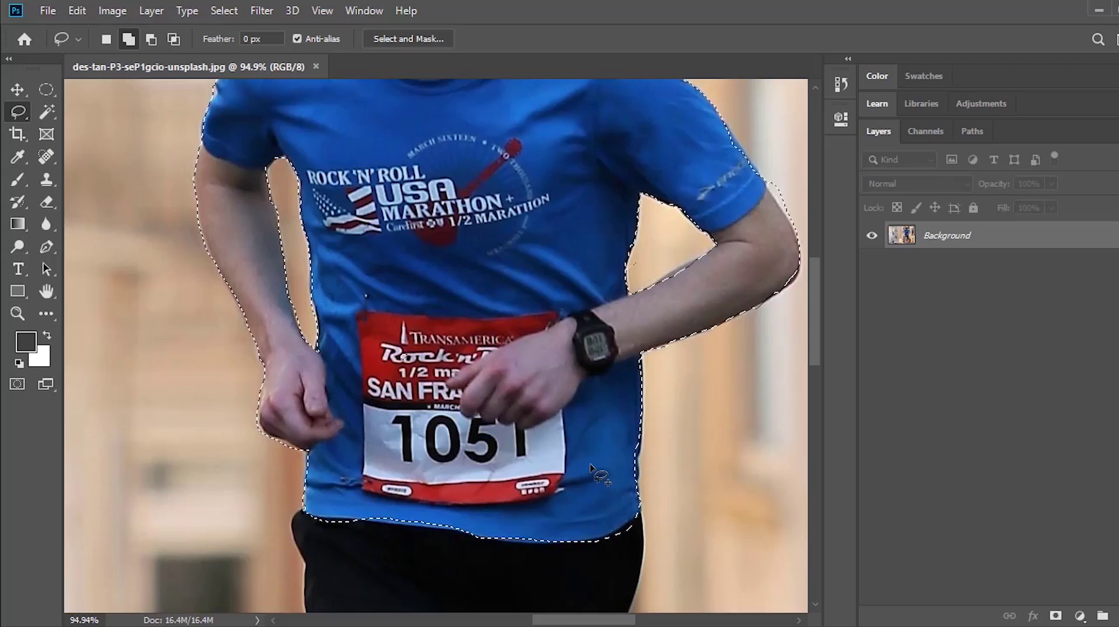
Clear the current selection and switch to the Polygonal Lasso tool.
left_click(92, 142)
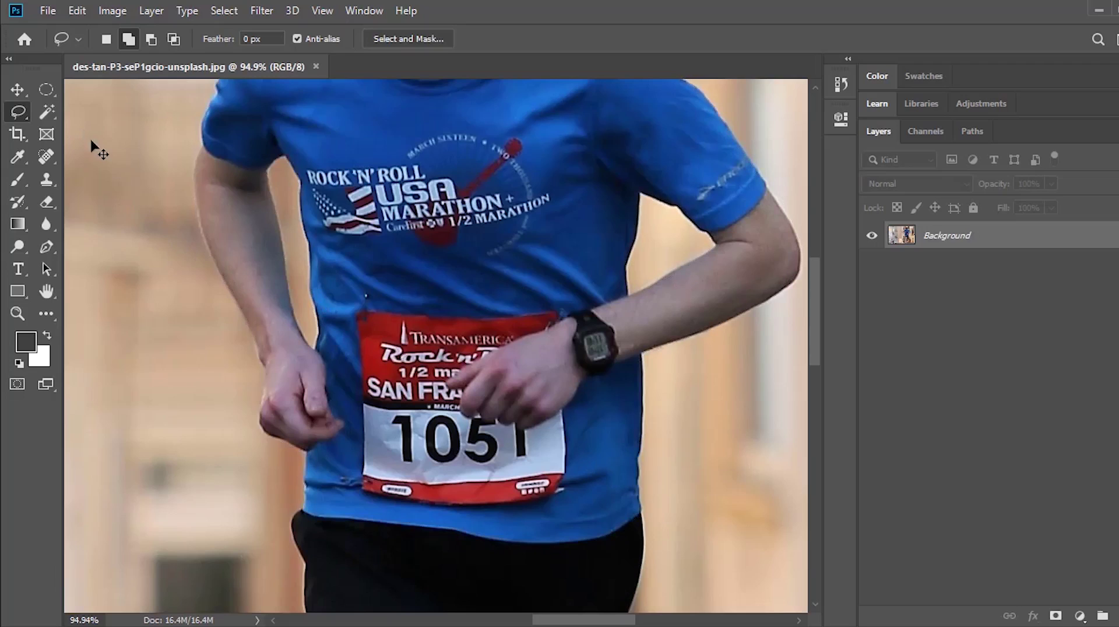
right_click(29, 116)
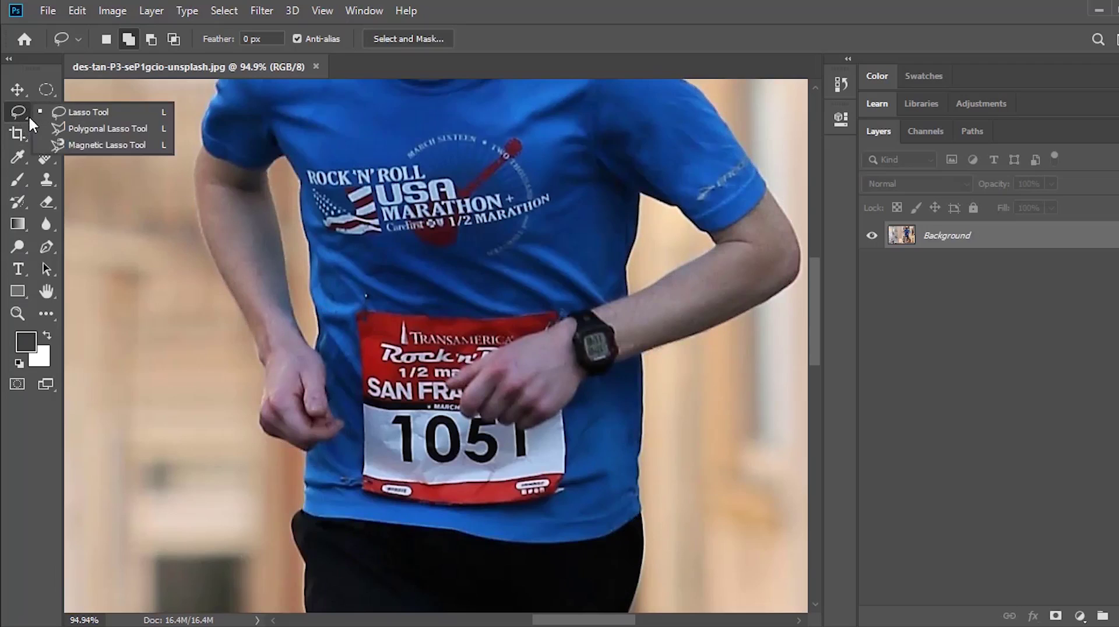
left_click(73, 131)
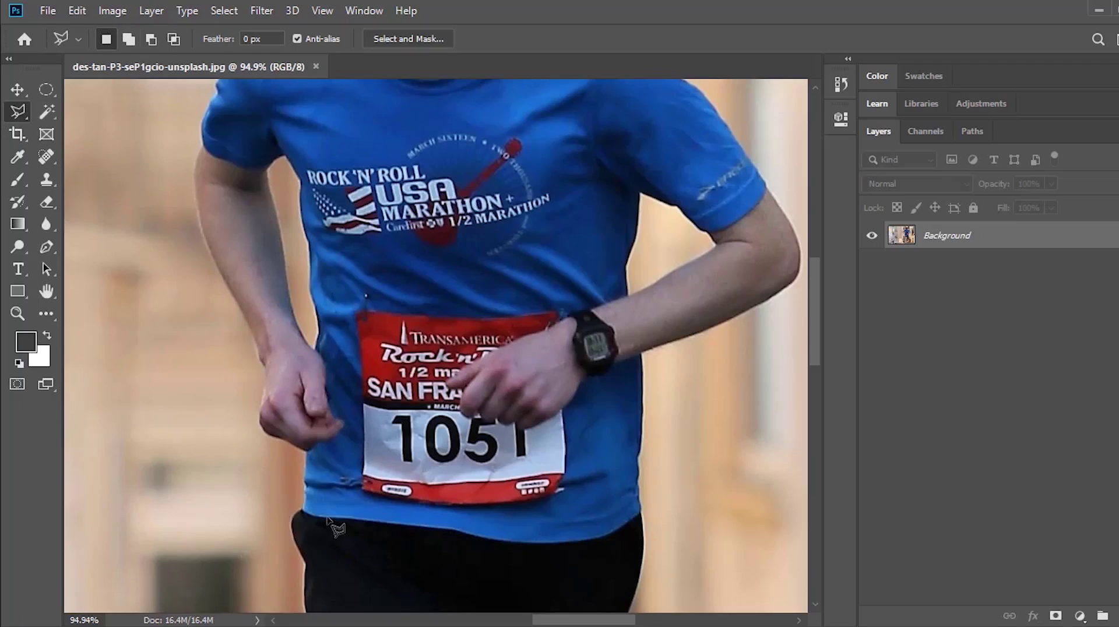
Trace a polygonal outline along the shirt hem, up the shirt's side and around the runner's left forearm and elbow.
left_click(303, 511)
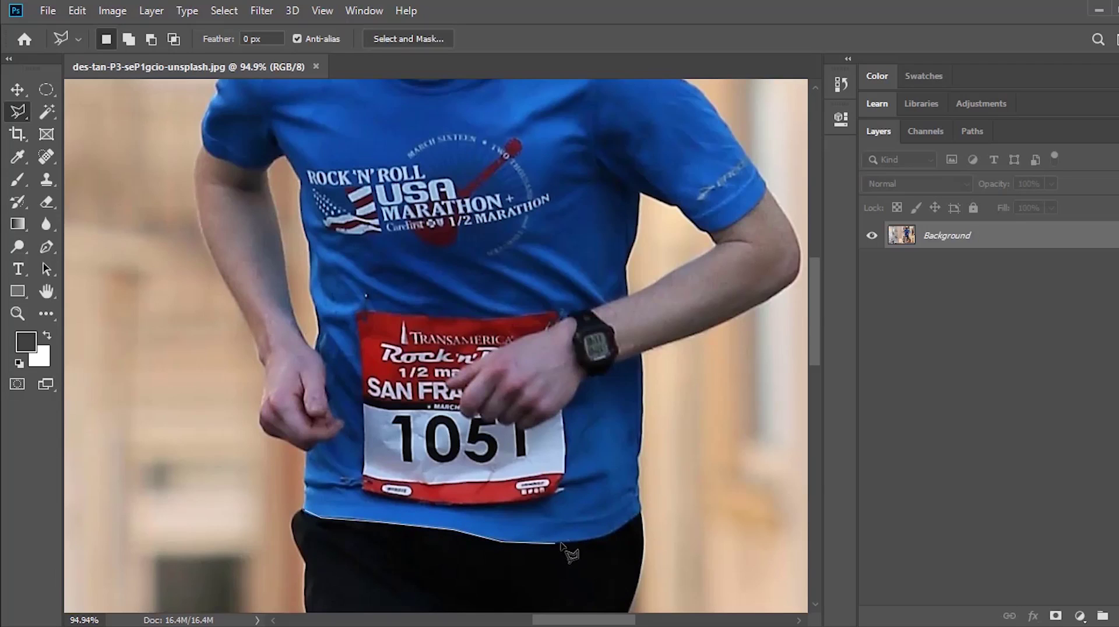
left_click(641, 516)
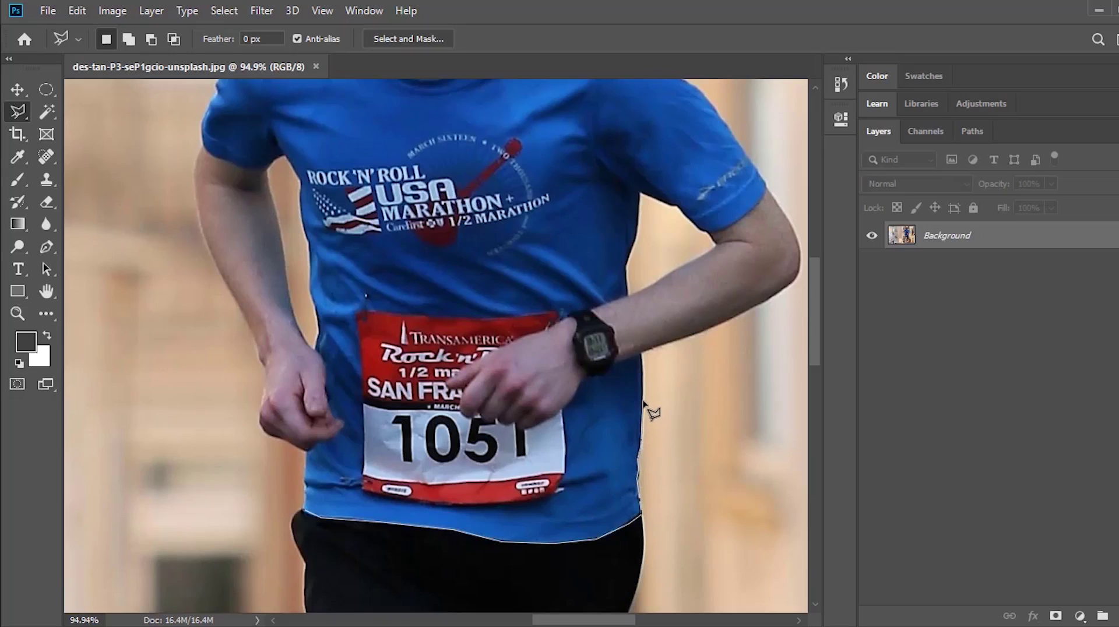
left_click(642, 353)
left_click(797, 281)
left_click(800, 257)
left_click(793, 227)
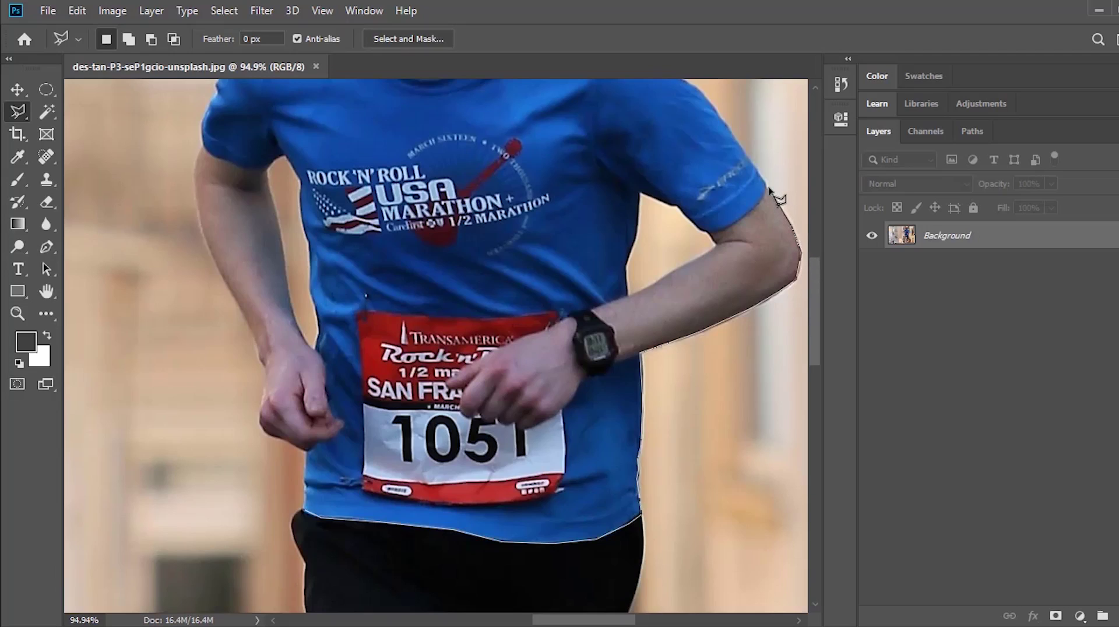
Continue the polygonal outline up the left sleeve and over the shoulder to the ear, and close it into a selection.
left_click_drag(742, 211, 714, 362)
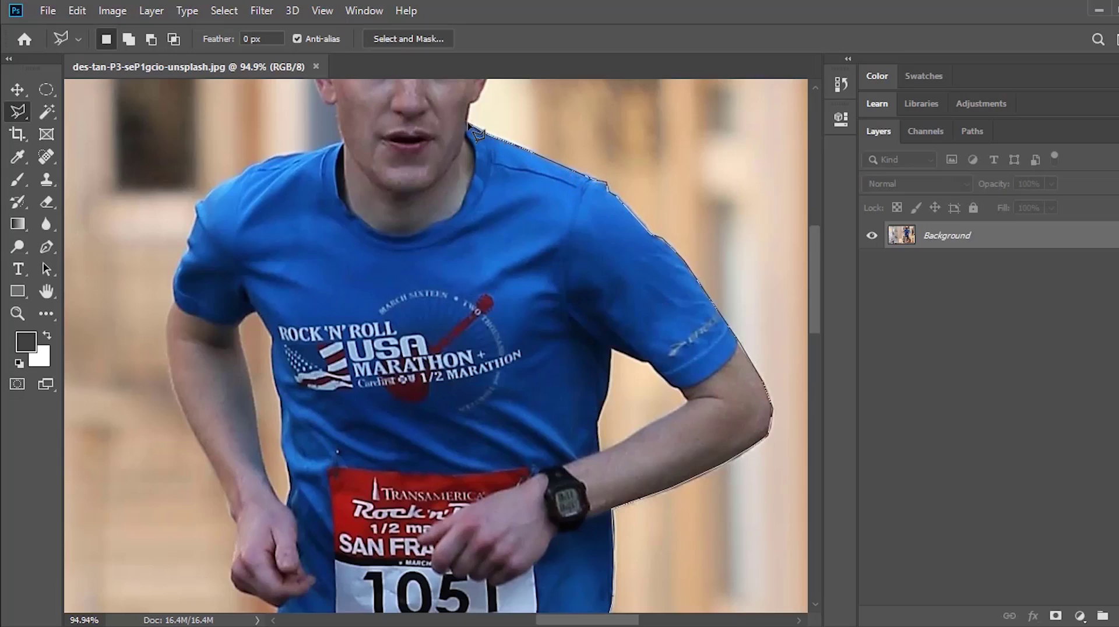
mouse_move(502, 159)
left_mouse_down()
mouse_move(505, 307)
mouse_move(487, 406)
left_mouse_up()
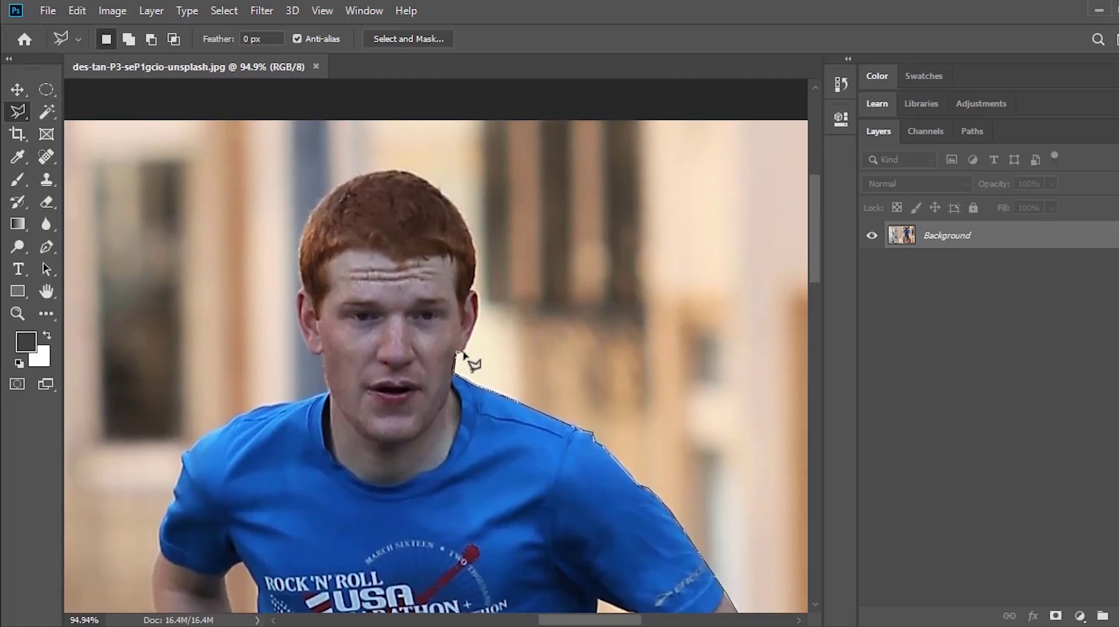
scroll(411, 484, "down", 3)
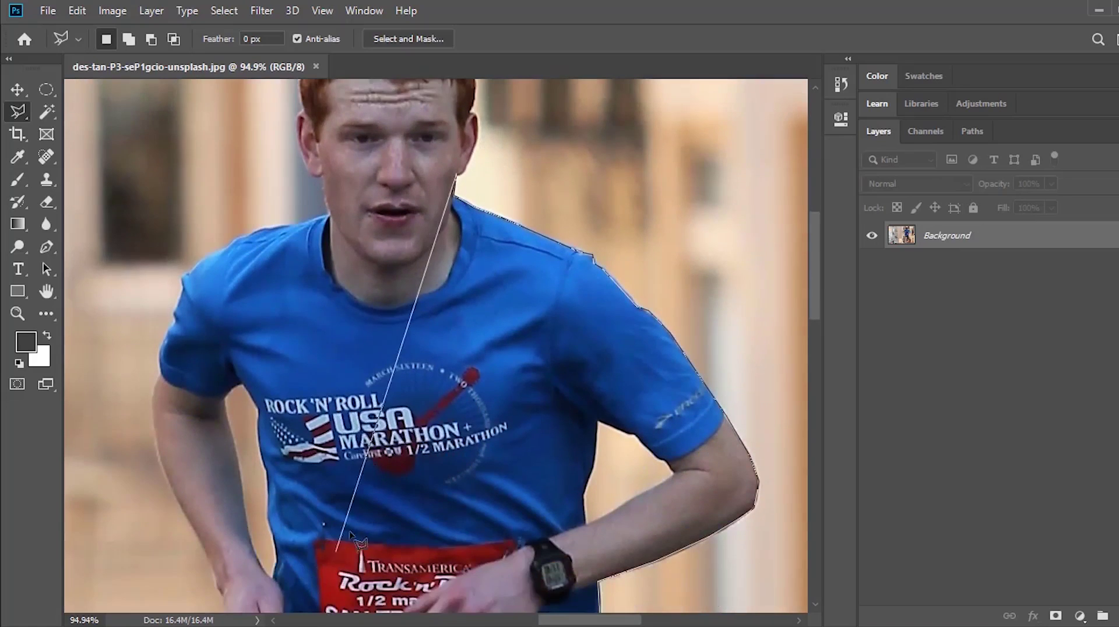
double_click(461, 175)
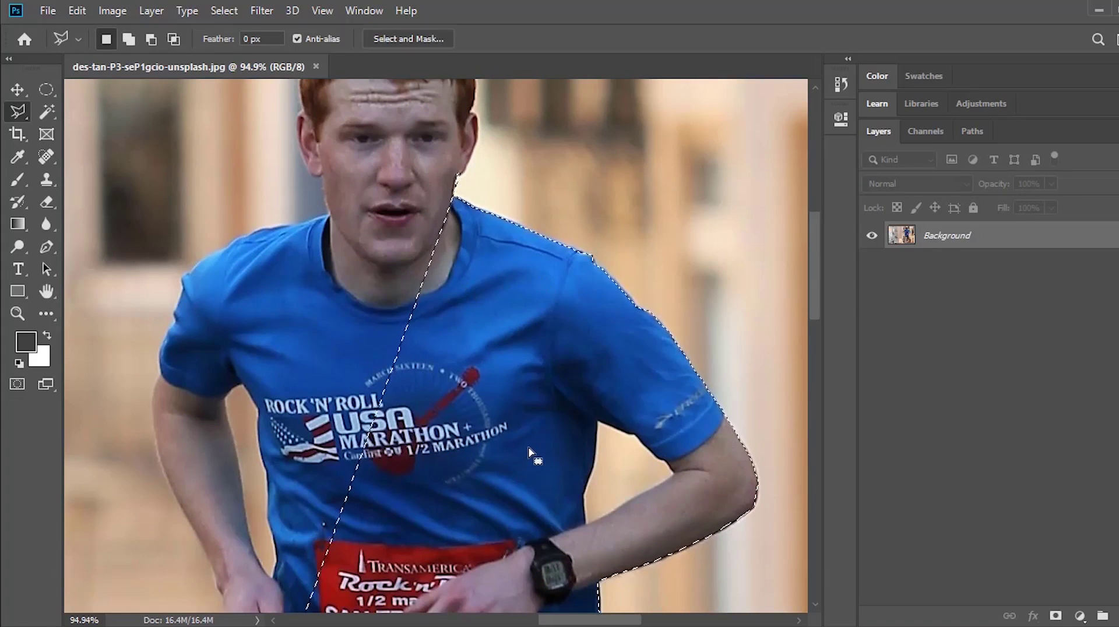
In Add to selection mode, trace around the runner's head, over the right shoulder and sleeve, and down the right forearm.
left_click(129, 39)
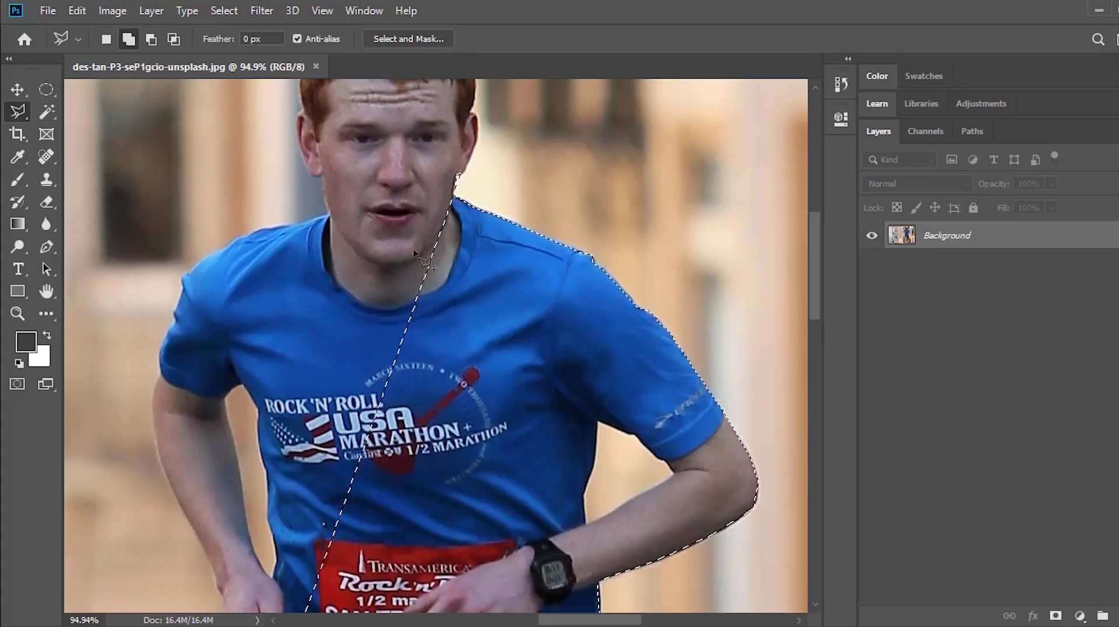
scroll(513, 397, "up", 3)
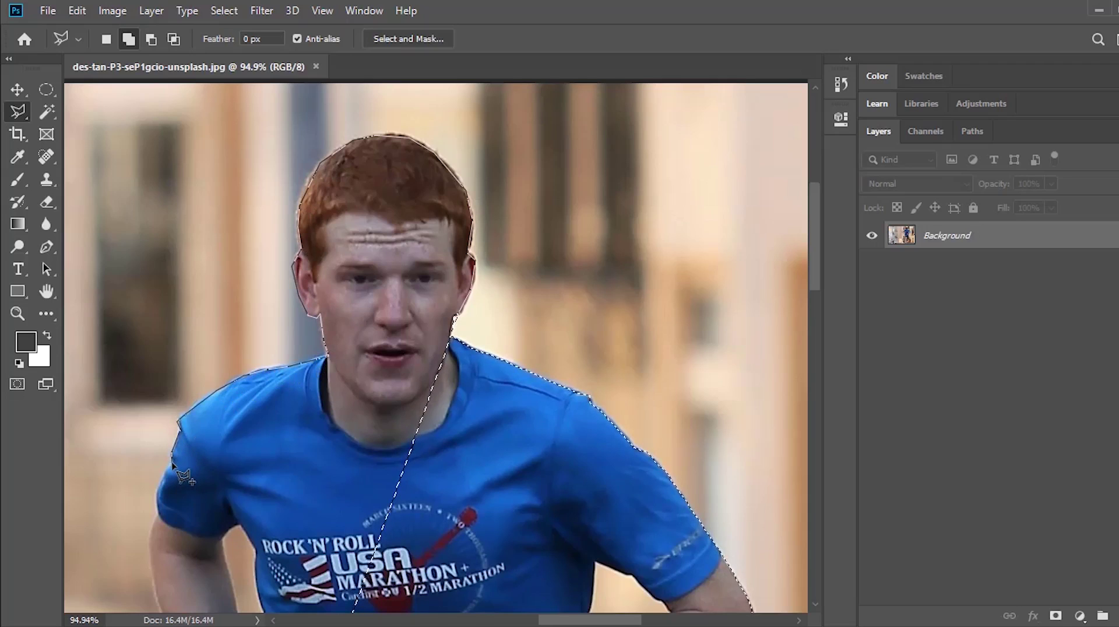
left_click(159, 513)
key("space")
left_click_drag(168, 503, 197, 244)
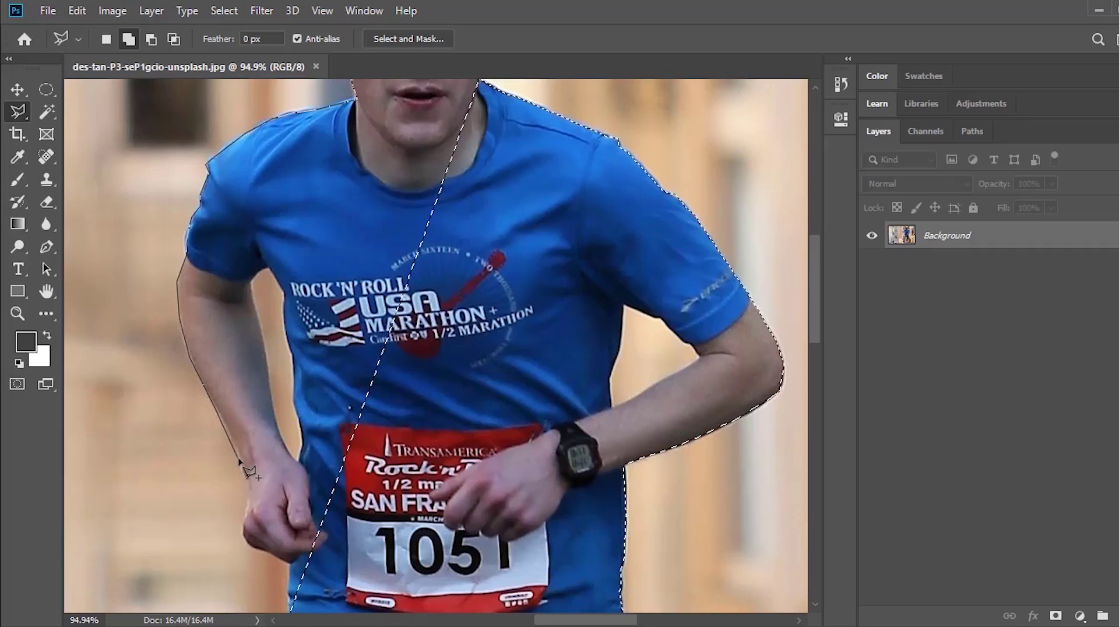
Trace around the right hand and down the shirt's side to the hem, and close the outline to complete the upper-body selection.
left_click(244, 527)
left_click(248, 545)
left_click(291, 563)
left_click_drag(290, 606, 285, 493)
left_click(283, 509)
double_click(368, 428)
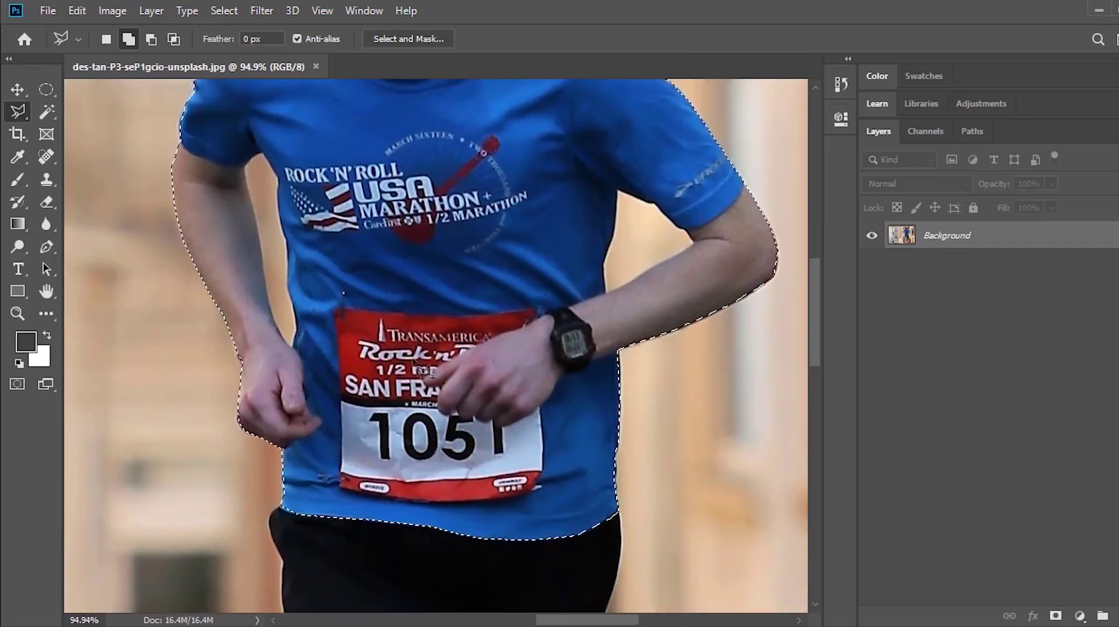
Add a patch of background beside the top of the runner's hair to the selection and subtract it again.
left_click_drag(444, 281, 326, 570)
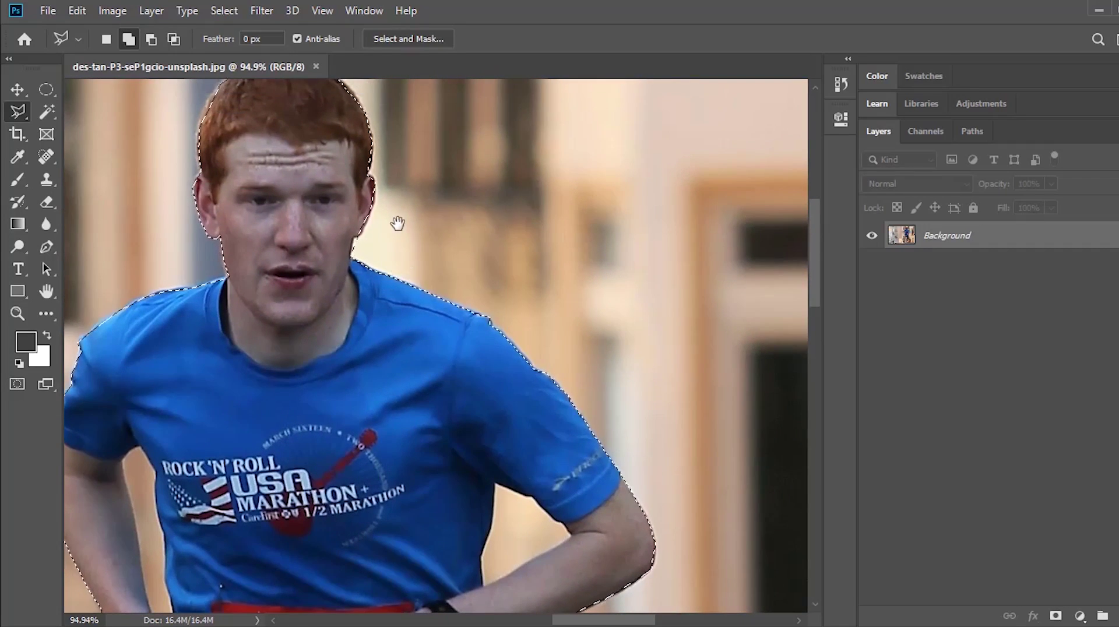
left_click_drag(397, 219, 441, 270)
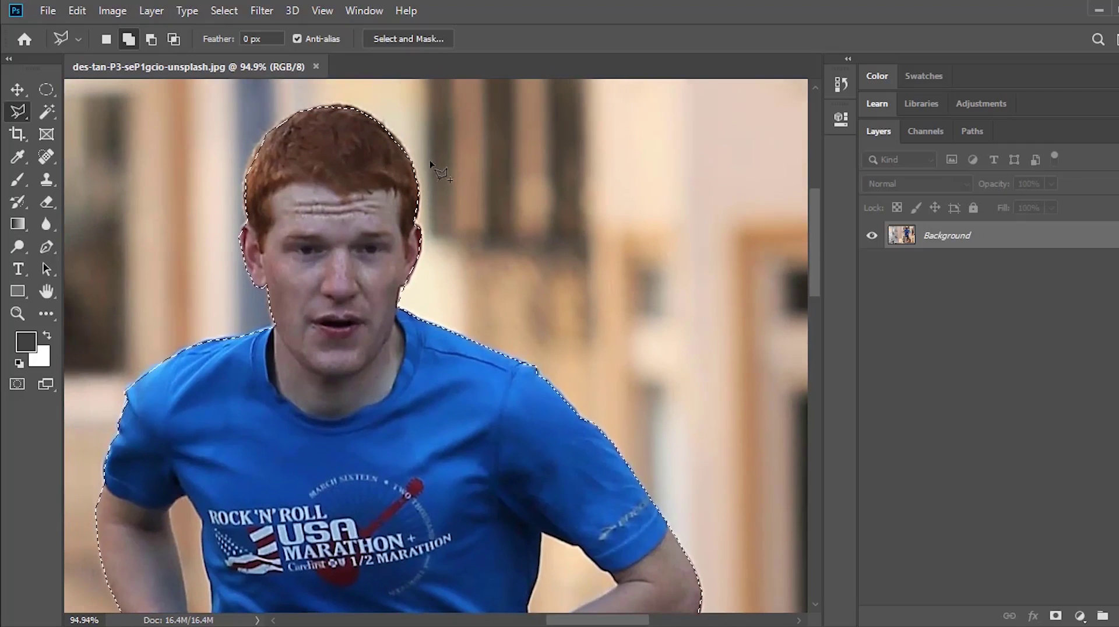
key("alt")
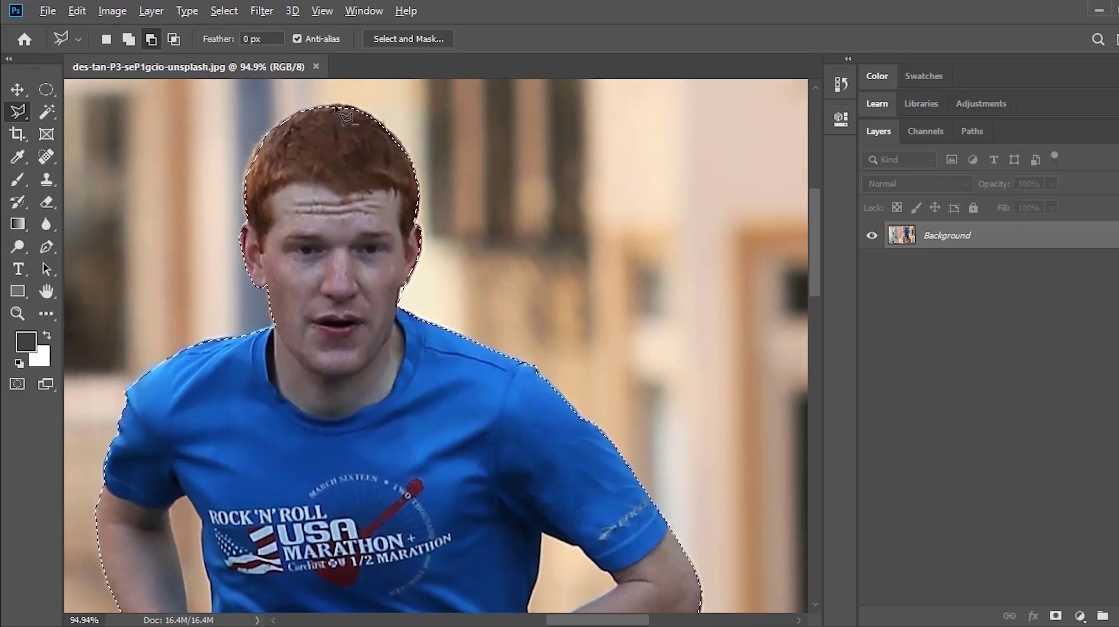
key("shift")
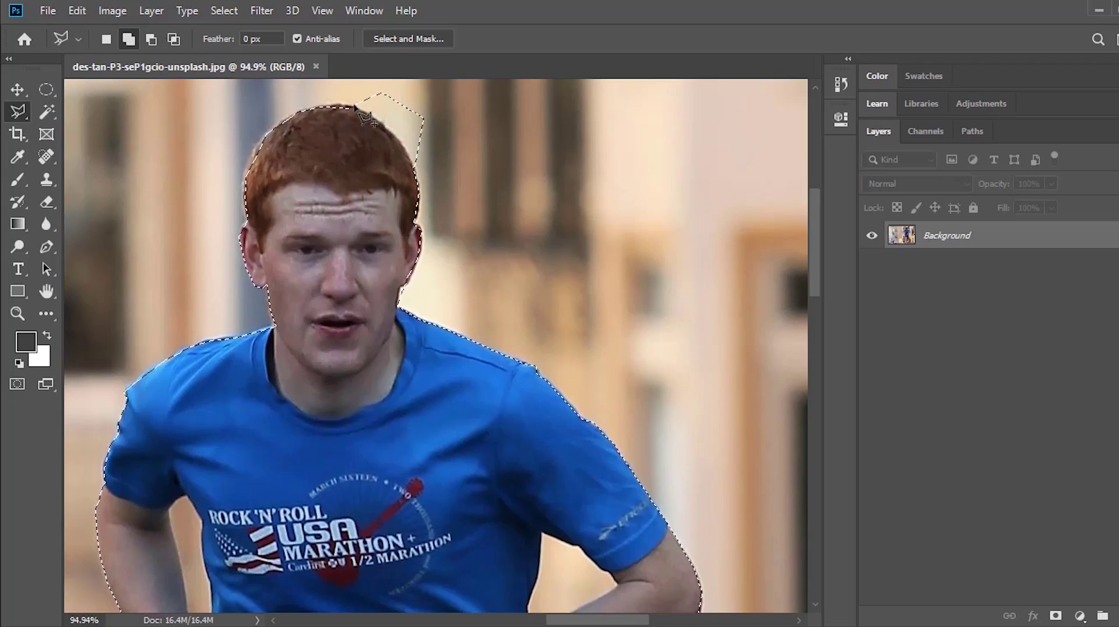
key("alt")
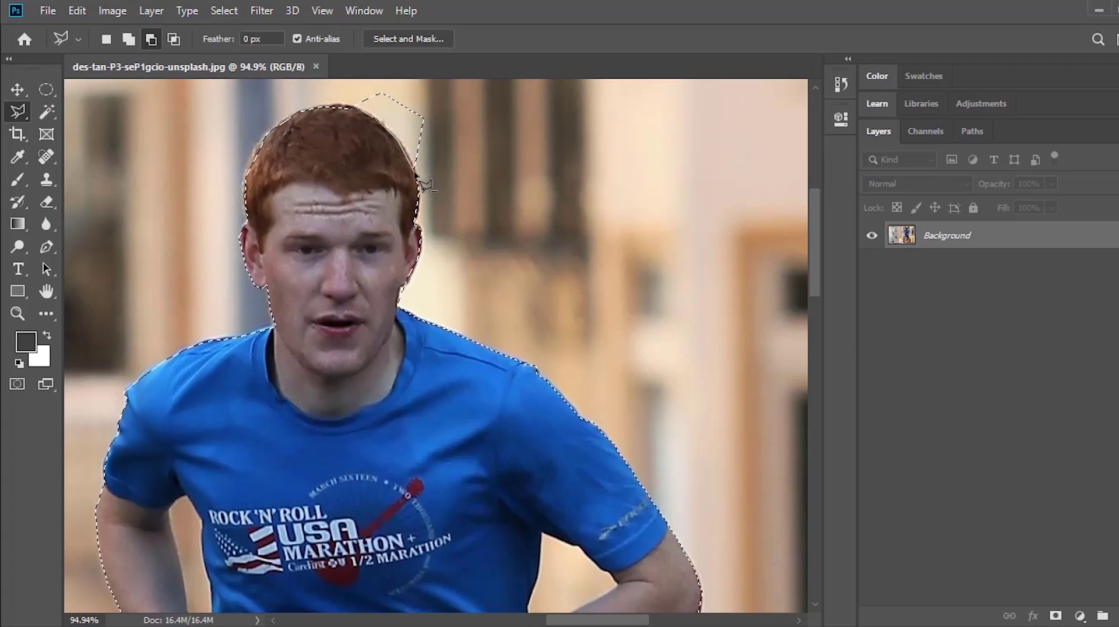
left_click(356, 108)
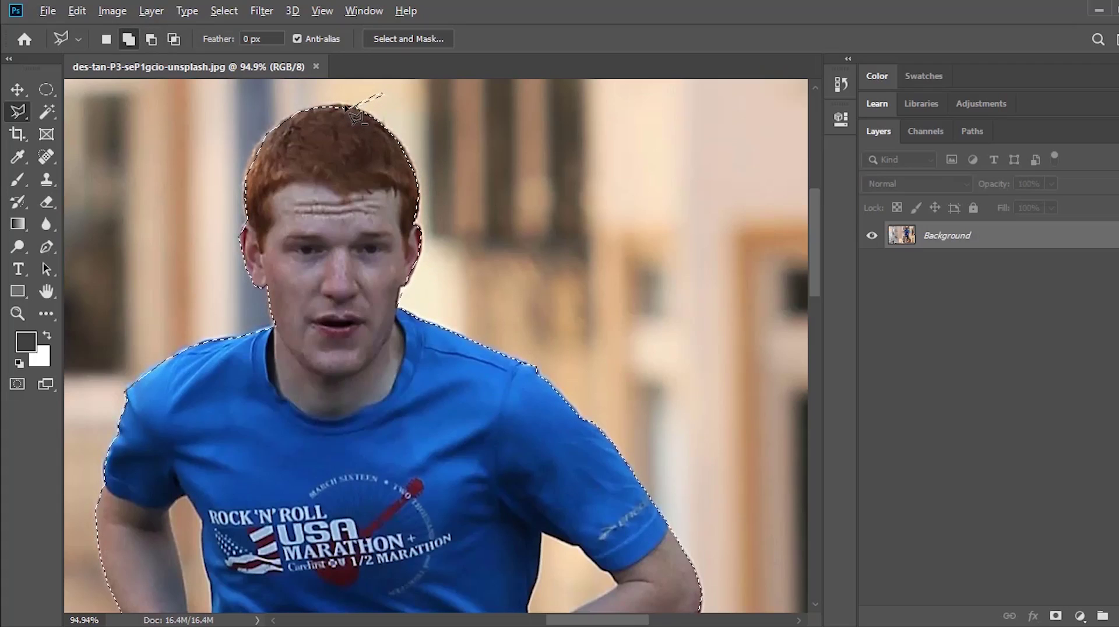
left_click(346, 107)
Clear the current selection and switch to the Magnetic Lasso tool.
key("ctrl+d")
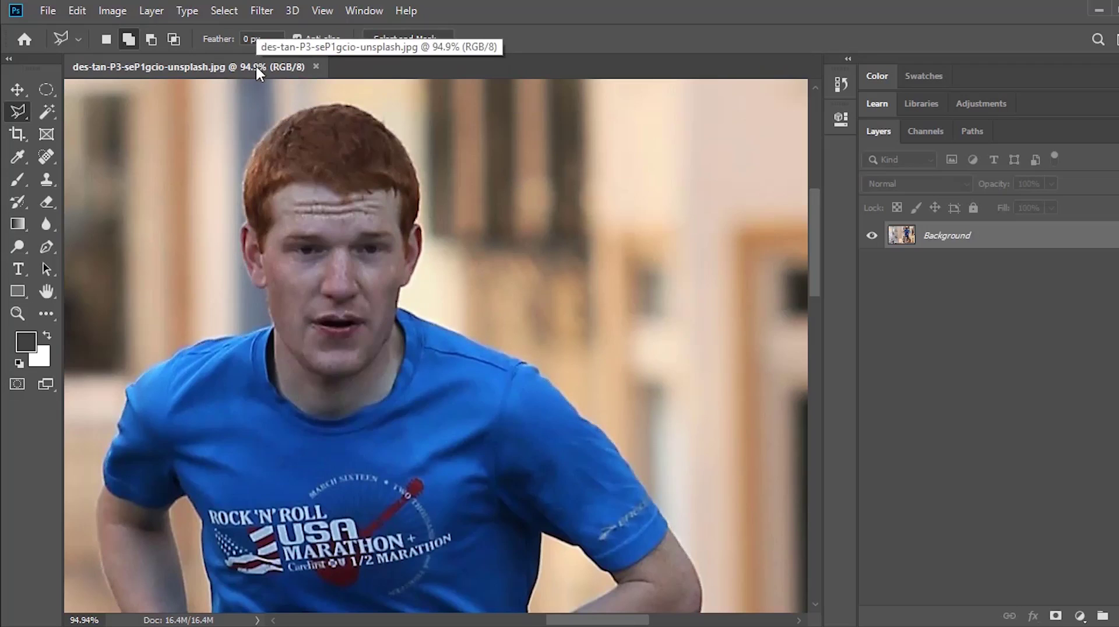
right_click(25, 118)
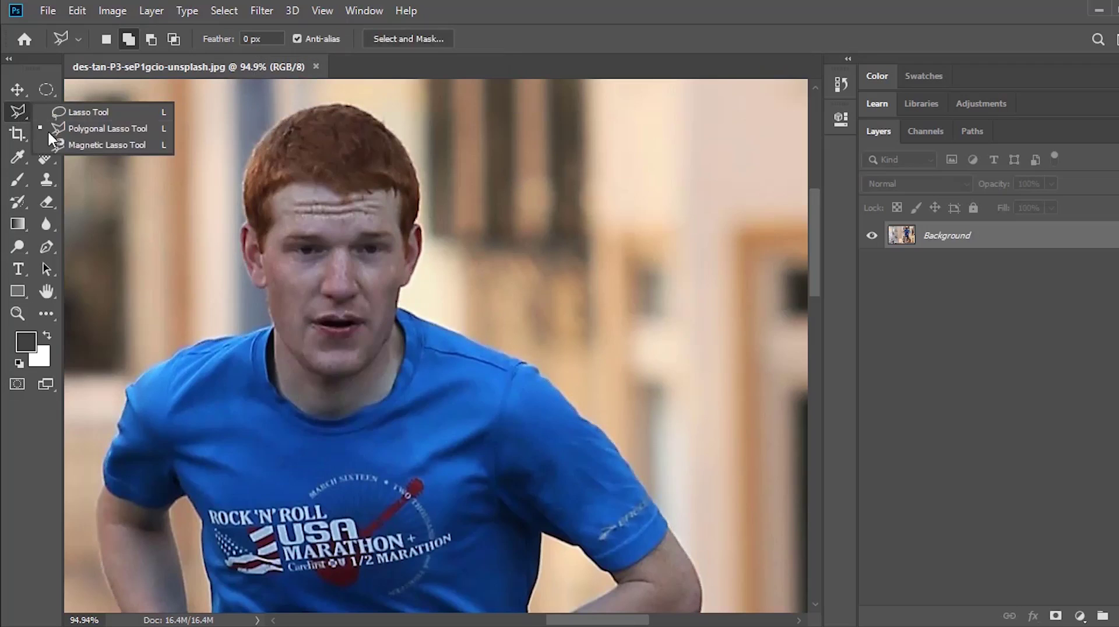
left_click(76, 144)
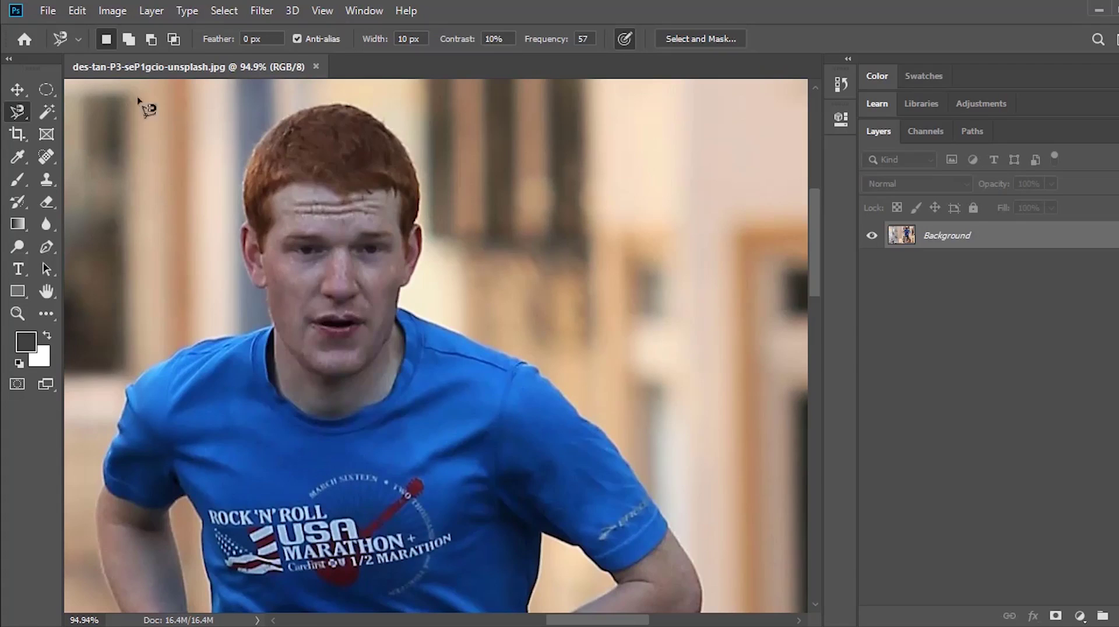
Trace from the left ear over the head, down the right arm and shirt side, along the hem, and around the left hand.
left_click(246, 221)
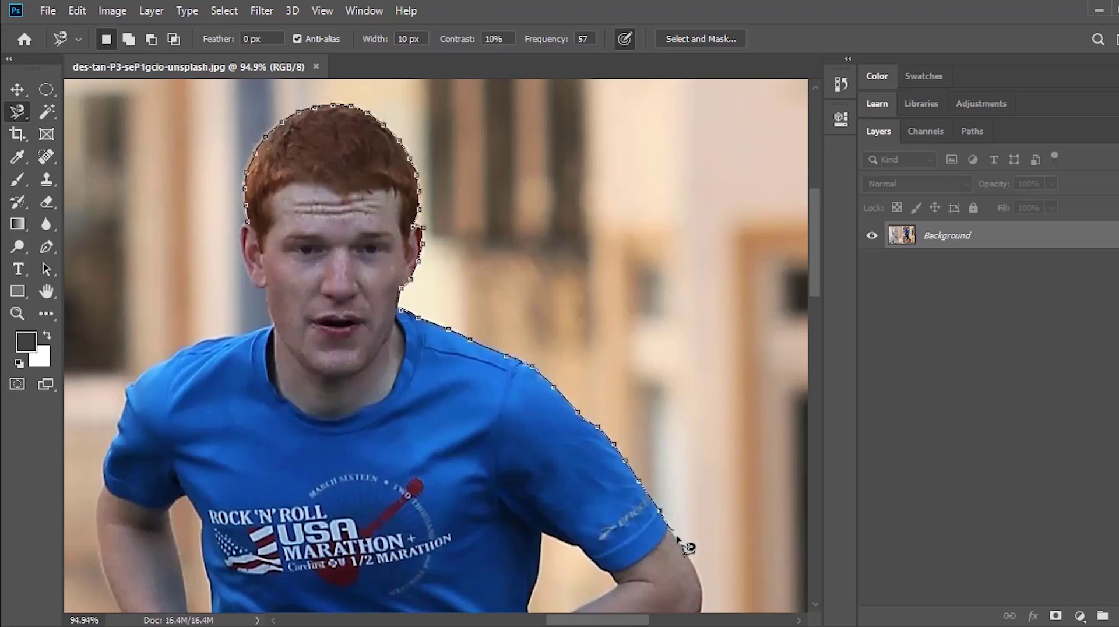
key("space")
mouse_move(692, 536)
left_mouse_down()
mouse_move(661, 322)
mouse_move(672, 307)
left_mouse_up()
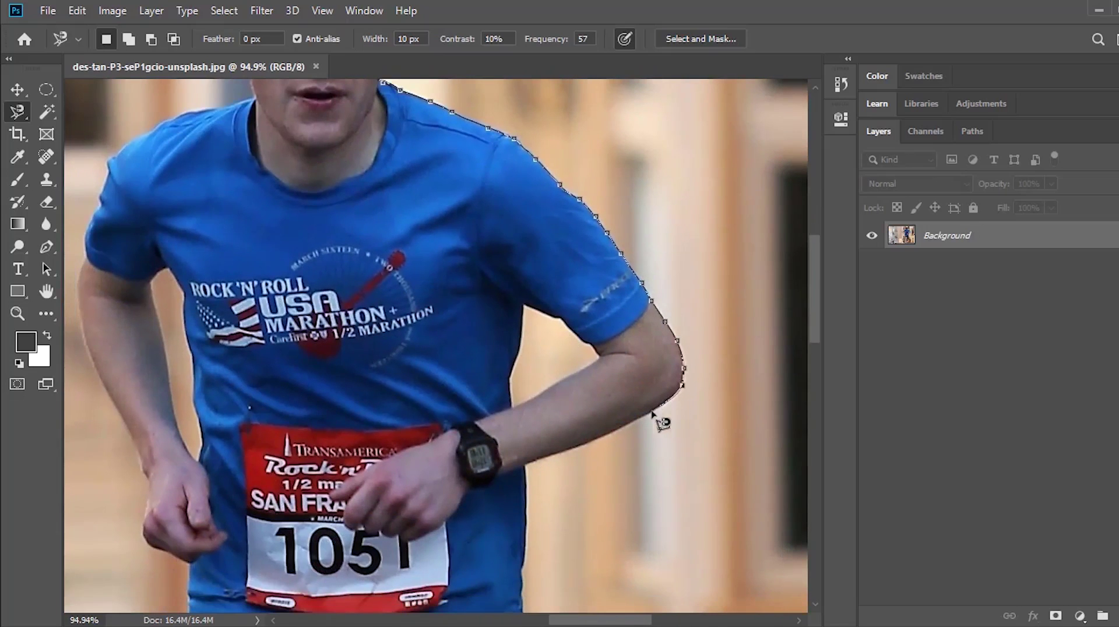
key("space")
left_click_drag(524, 588, 542, 421)
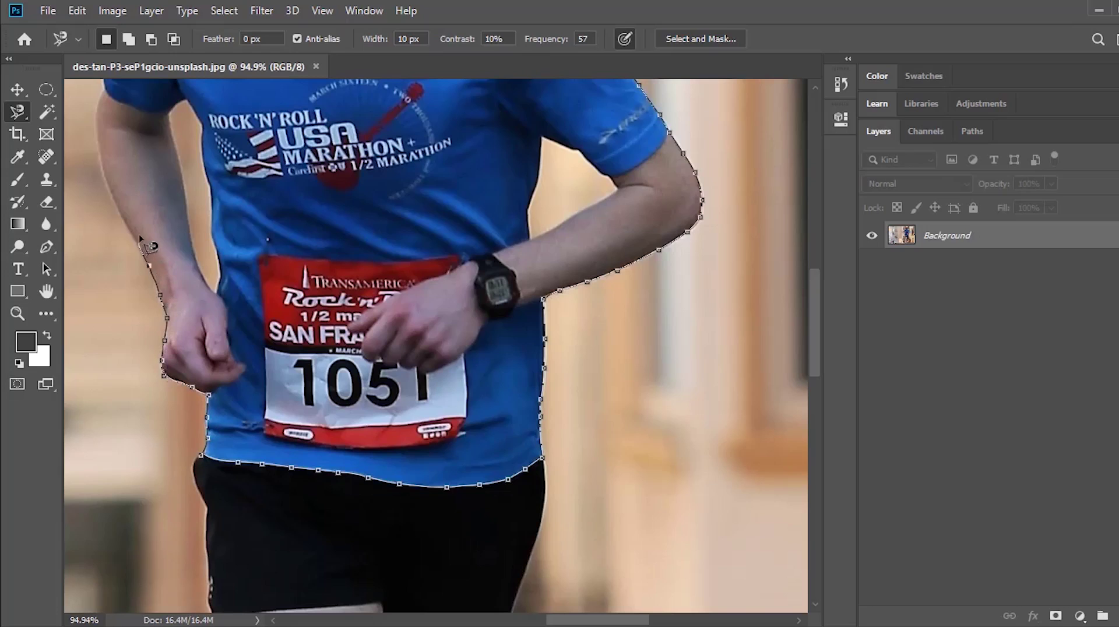
Continue the magnetic outline up the left forearm and sleeve, over the shoulder and neck, and close it at the ear.
left_click_drag(98, 133, 176, 357)
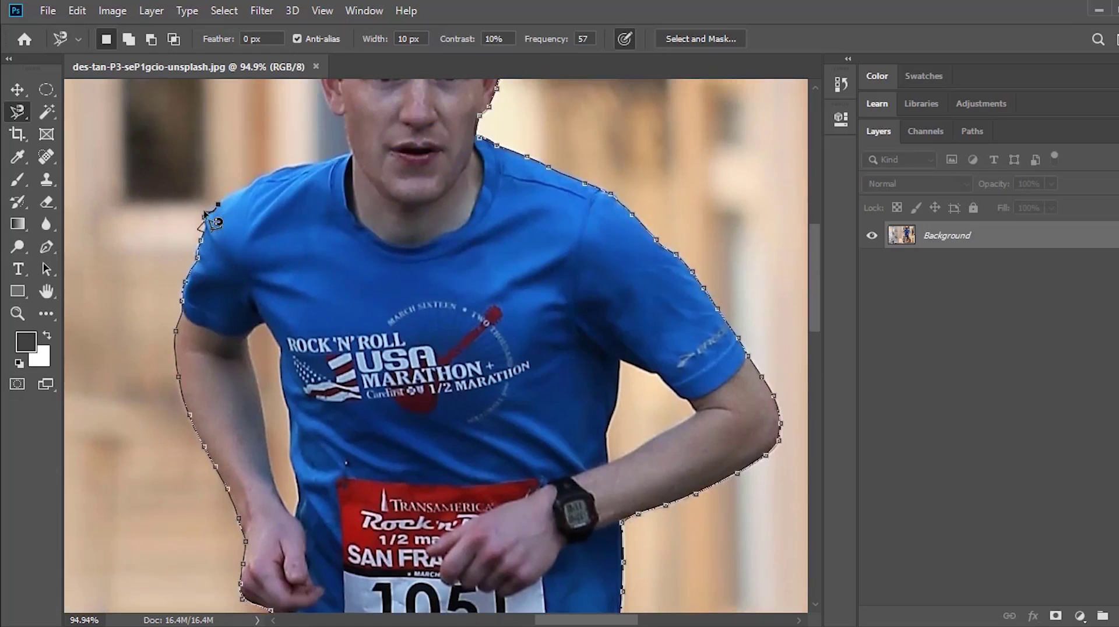
key("BackSpace")
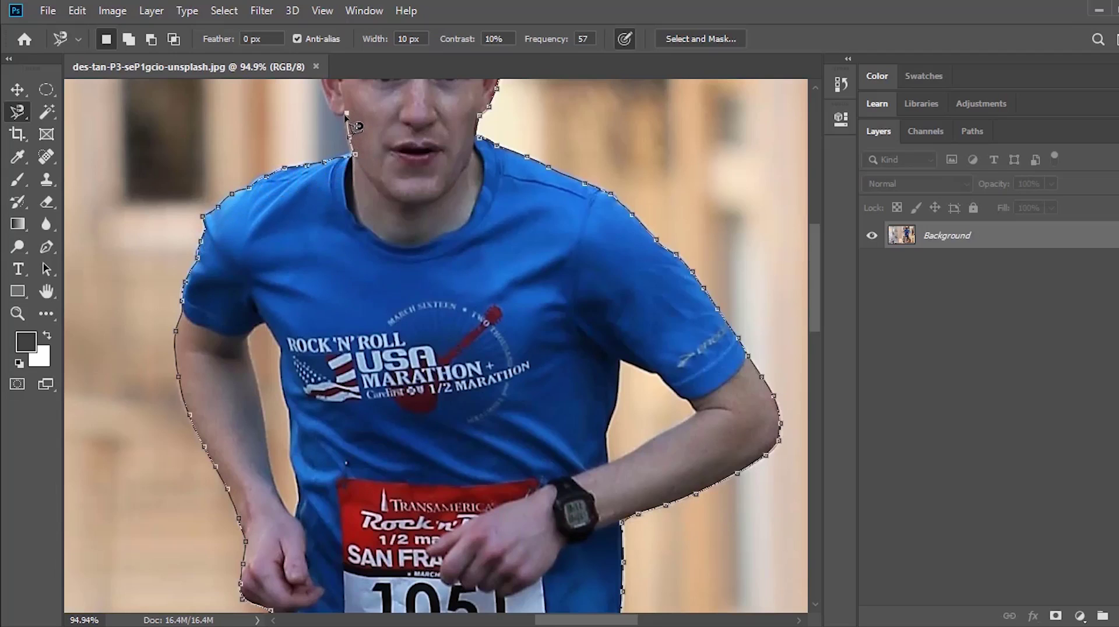
scroll(348, 128, "up", 3)
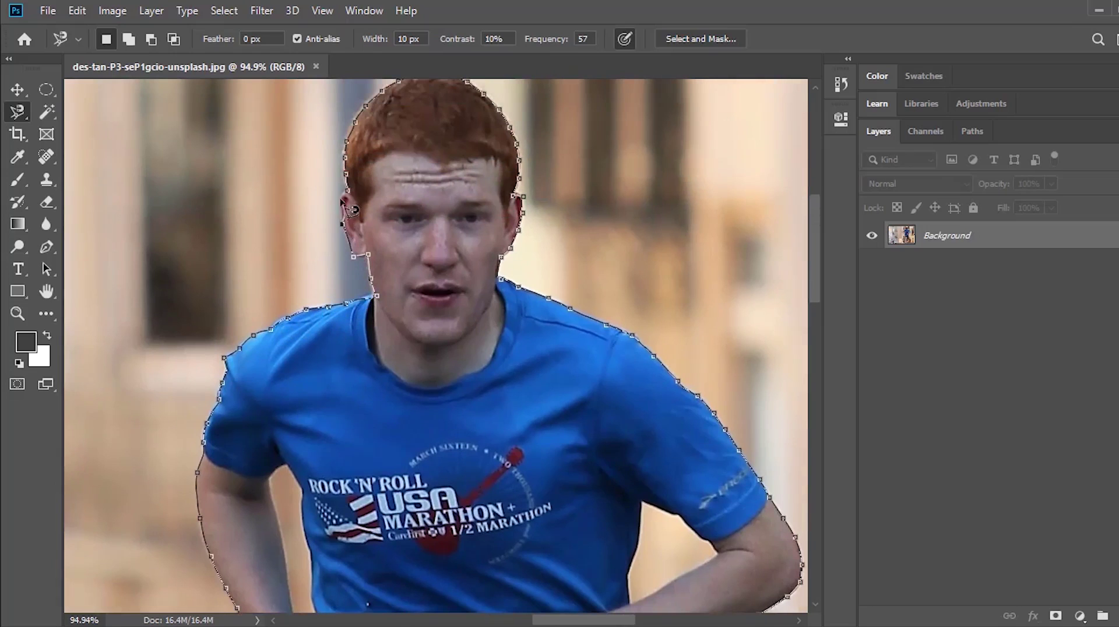
left_click(347, 195)
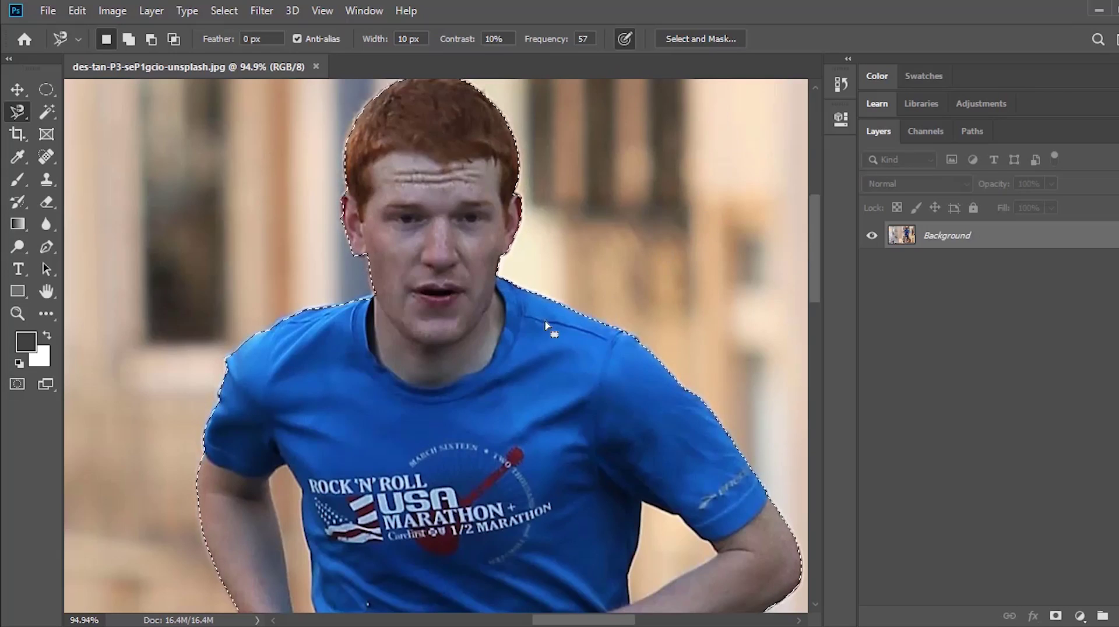
In Subtract from selection mode, trace and remove the two background gaps between the runner's arms and torso.
scroll(453, 200, "down", 5)
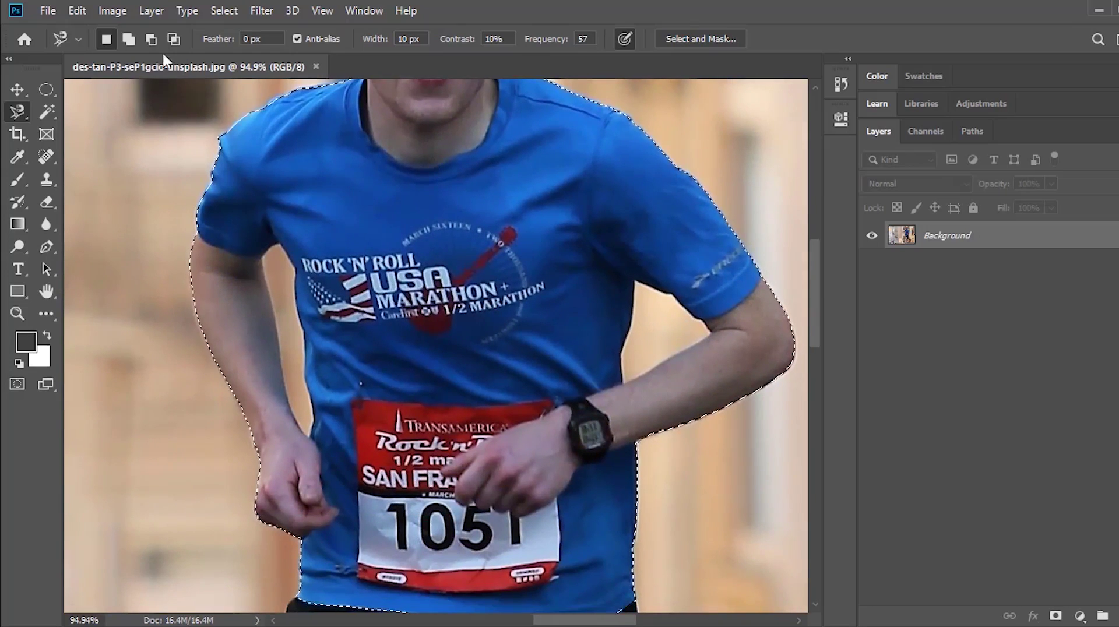
left_click(151, 39)
left_click(282, 252)
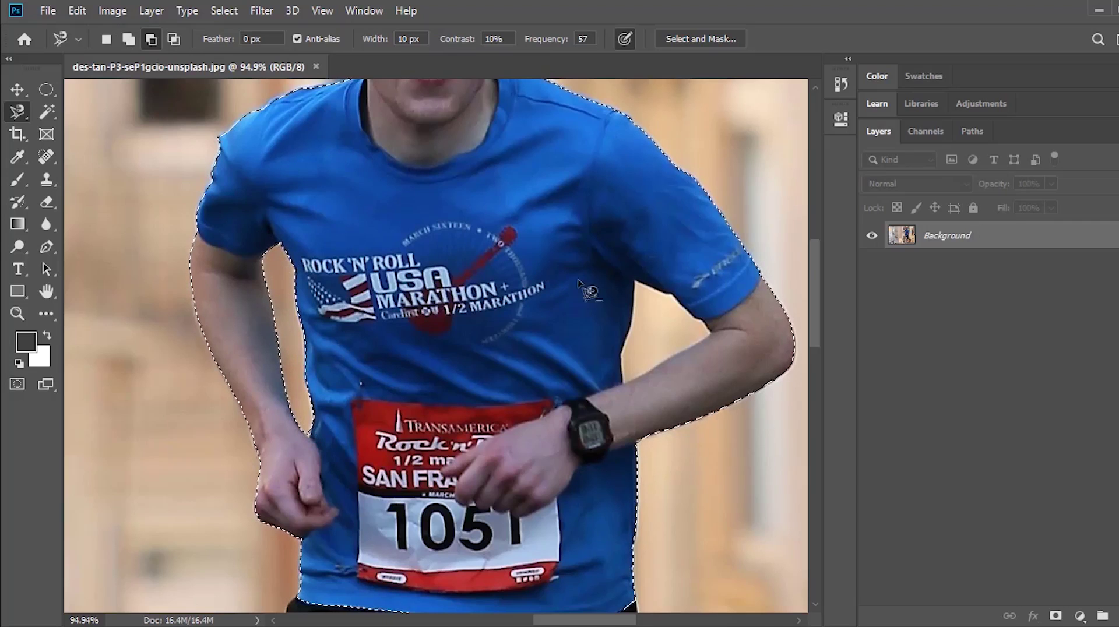
left_click(635, 282)
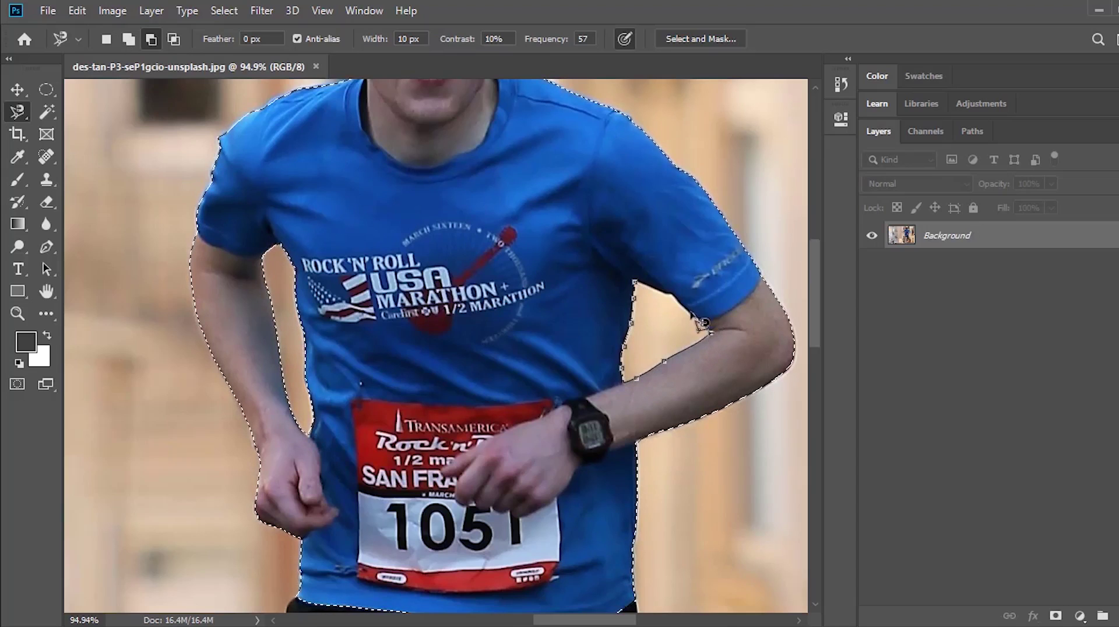
left_click(641, 289)
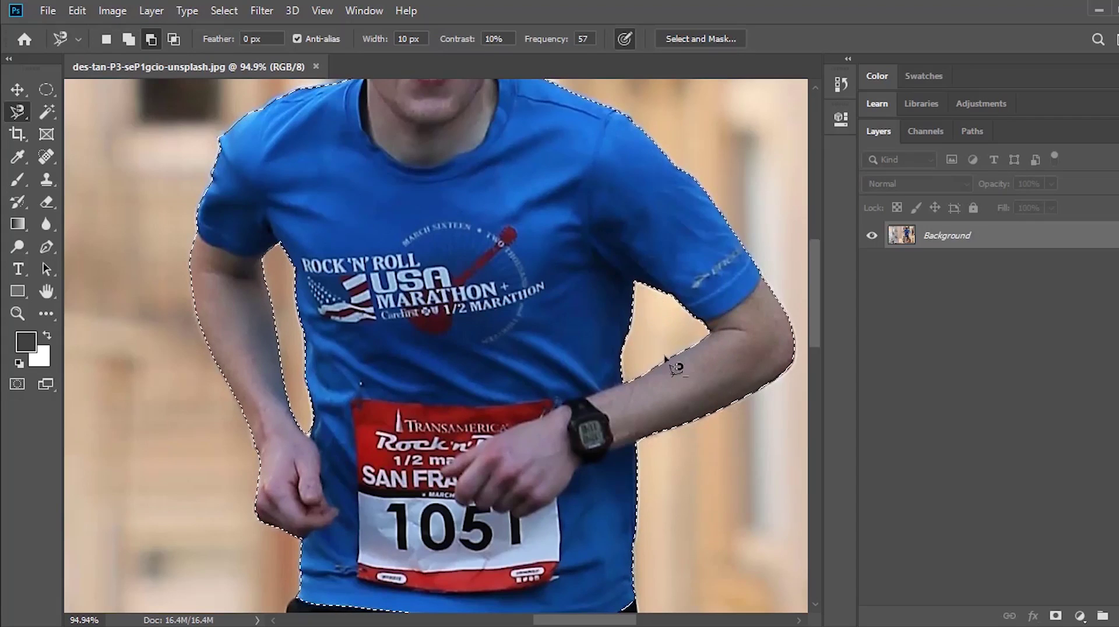
Add the runner's black shorts to the selection by tracing around their edges and back along the shirt hem.
left_click_drag(402, 428, 395, 172)
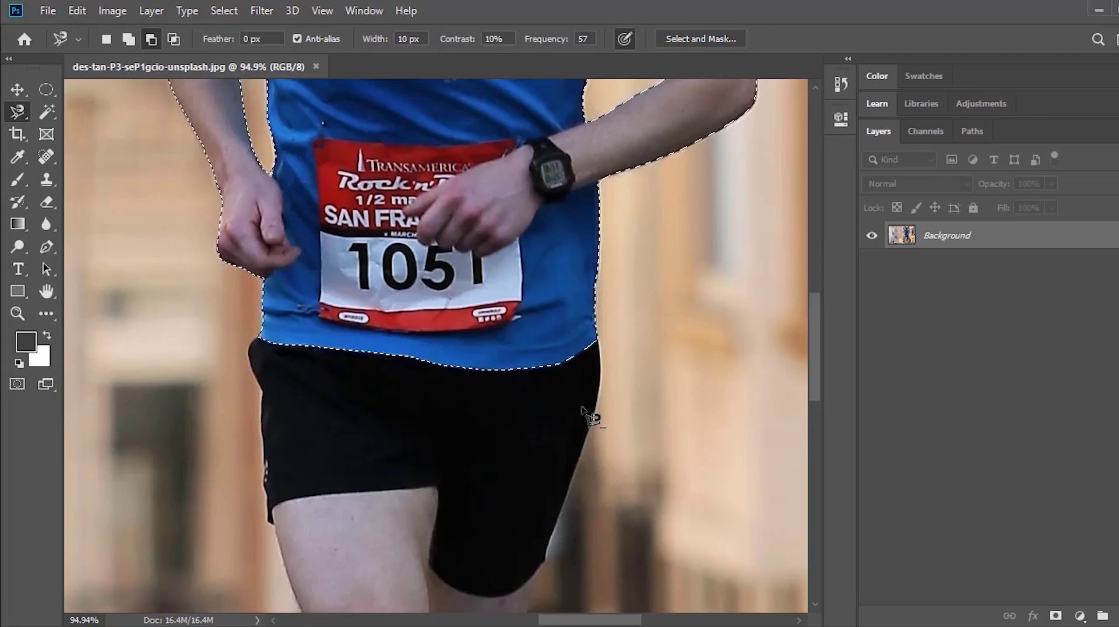
key("shift")
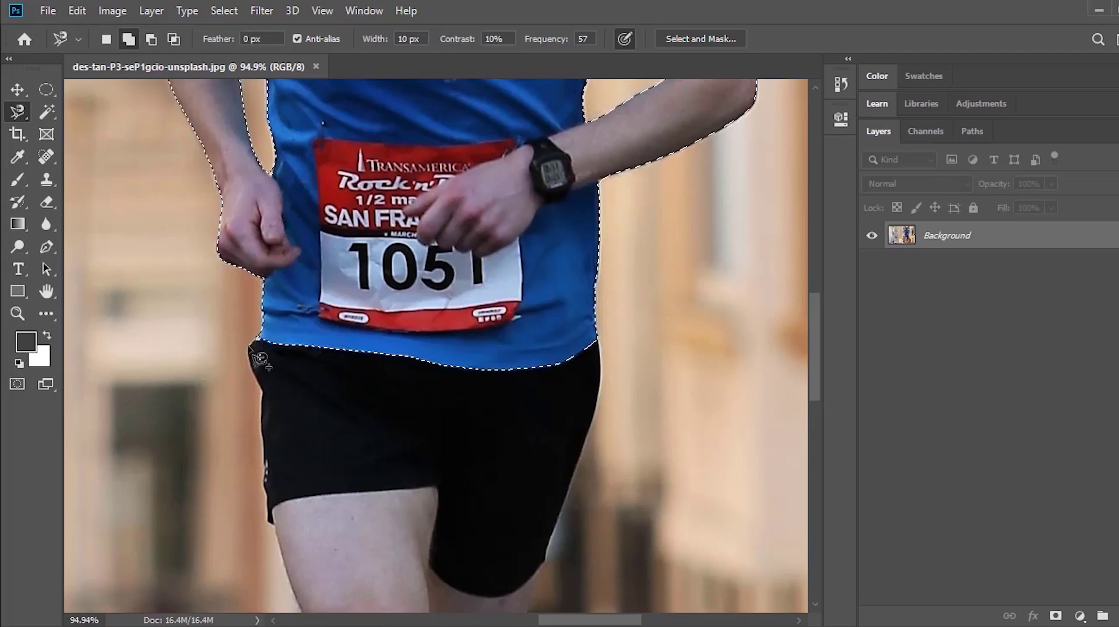
mouse_move(272, 402)
left_mouse_down()
mouse_move(269, 510)
mouse_move(446, 499)
mouse_move(447, 575)
mouse_move(528, 577)
mouse_move(612, 371)
left_mouse_up()
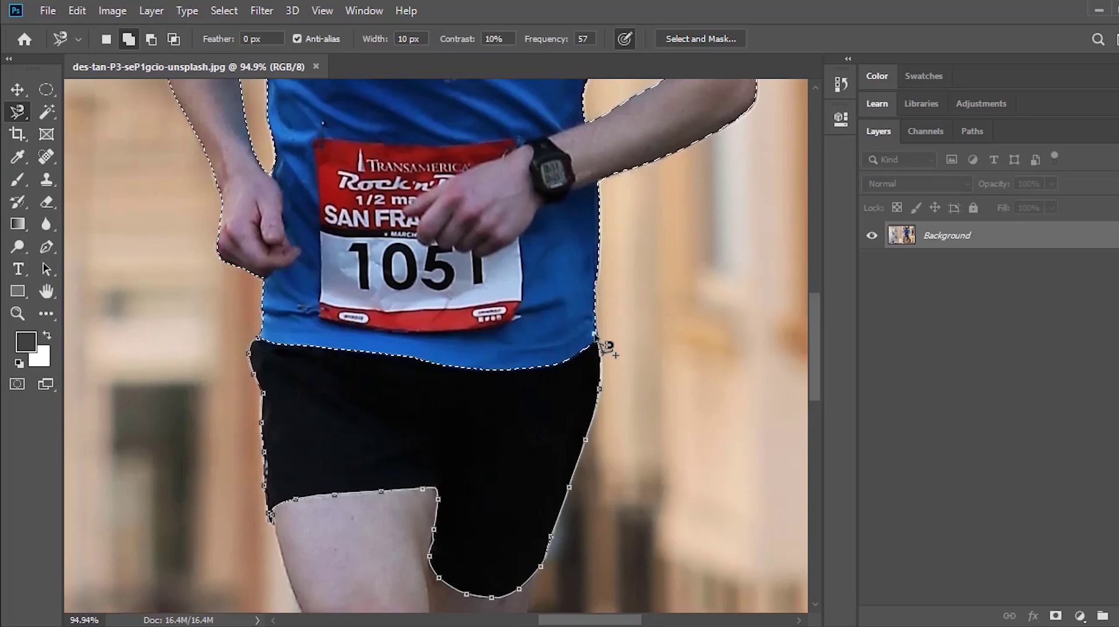
mouse_move(610, 371)
left_mouse_down()
mouse_move(543, 369)
mouse_move(480, 374)
mouse_move(256, 341)
left_mouse_up()
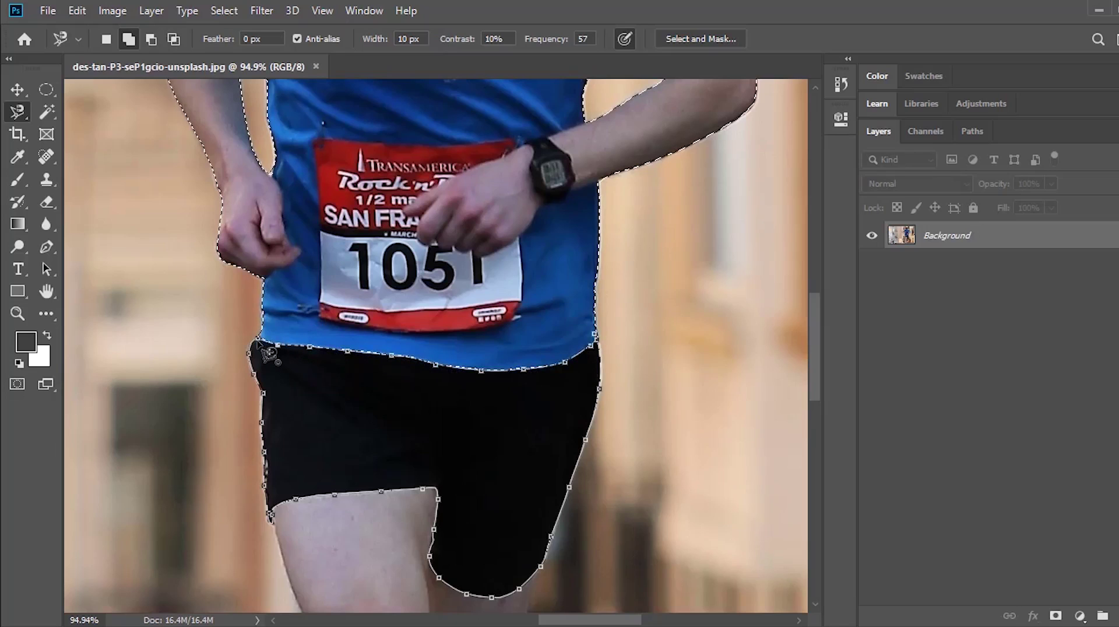
left_click(263, 345)
Add both legs to the selection, tracing from the shorts down to the blurred foreground edge and back up along the shorts' hem.
left_click(151, 39)
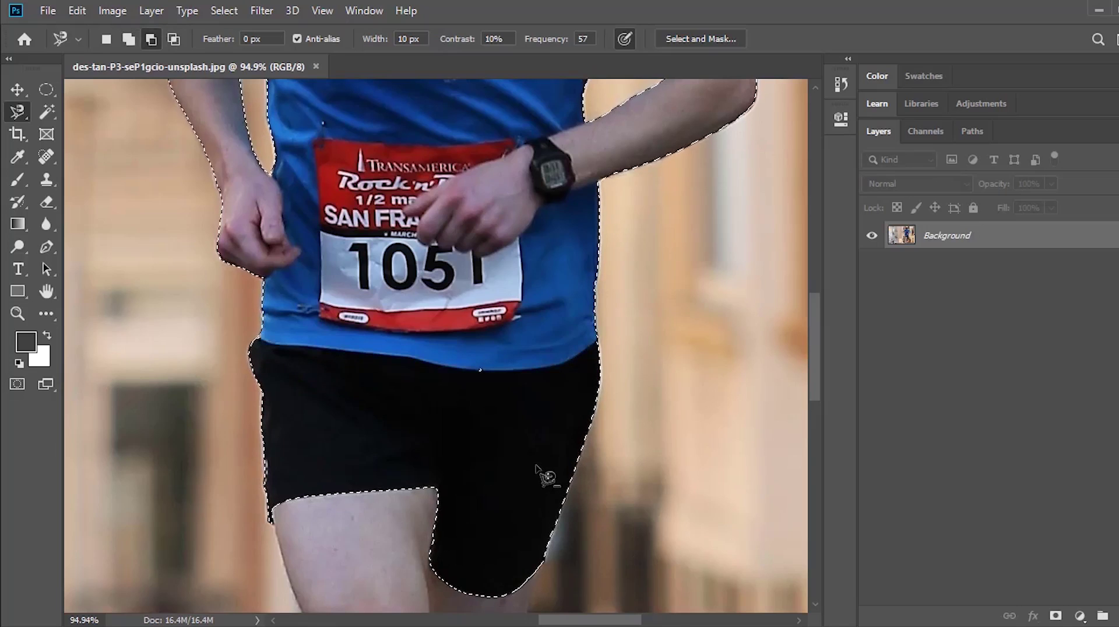
left_click_drag(572, 501, 595, 175)
key("shift")
left_click(292, 199)
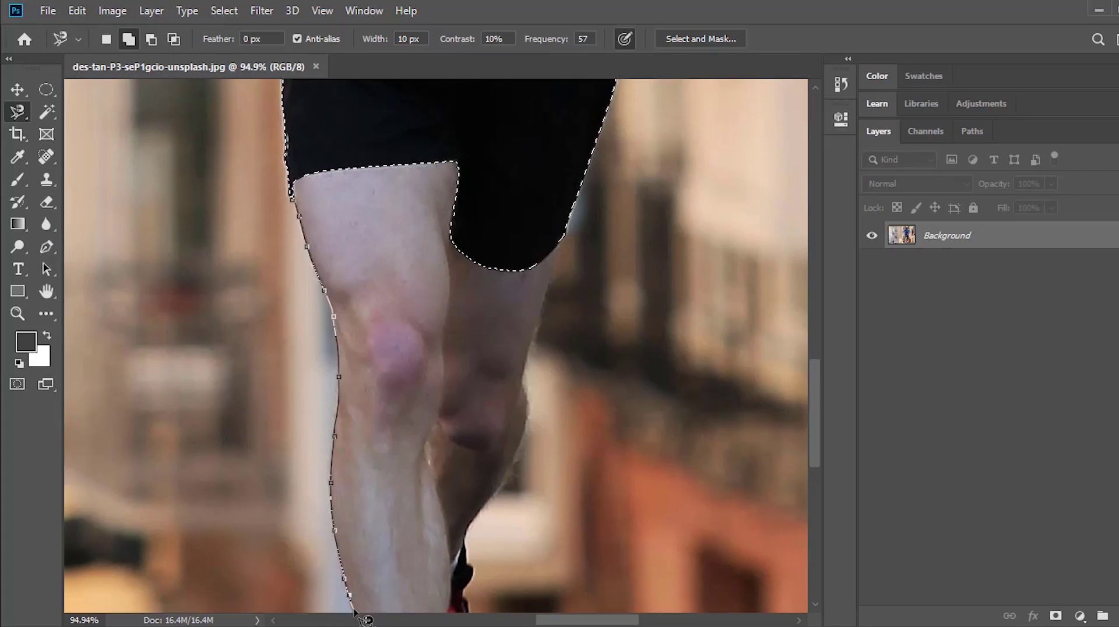
left_click_drag(370, 568, 324, 285)
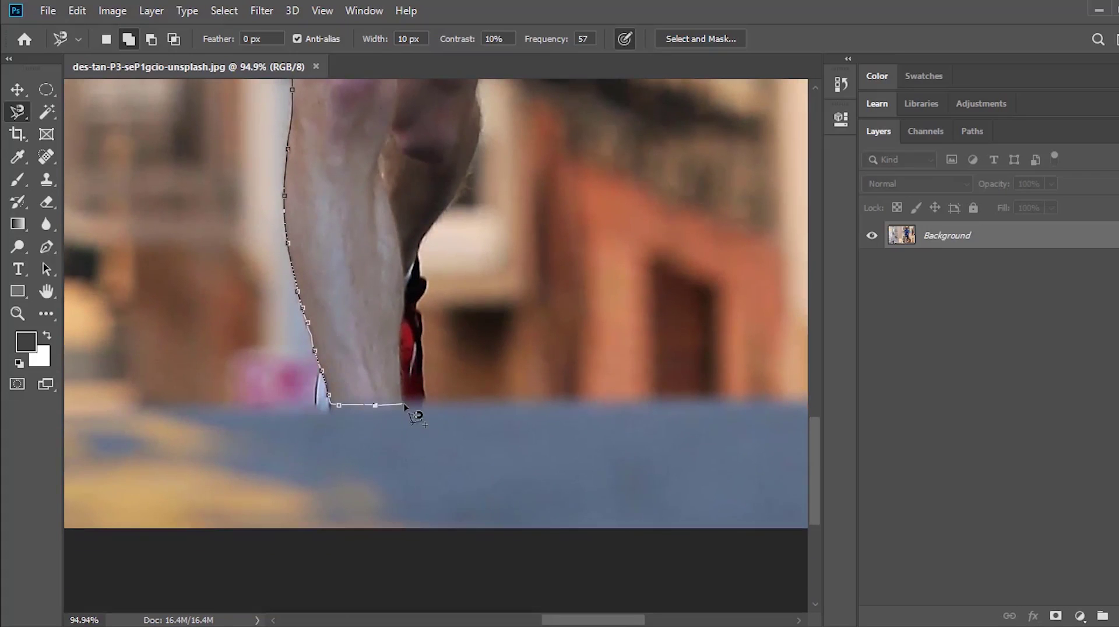
left_click_drag(487, 145, 499, 387)
left_click(527, 246)
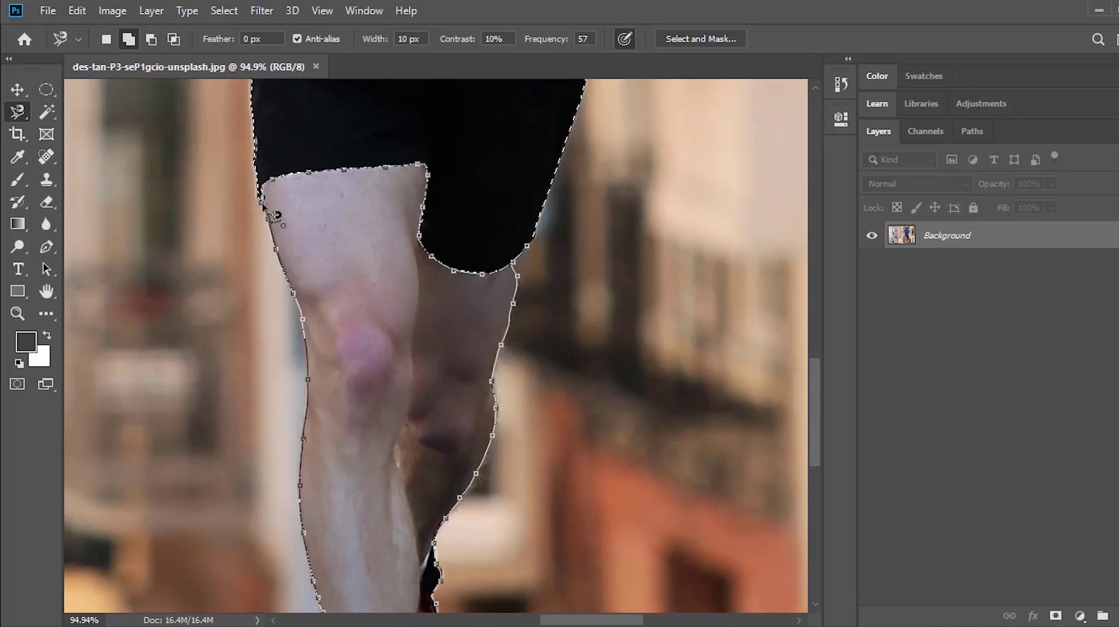
left_click(272, 216)
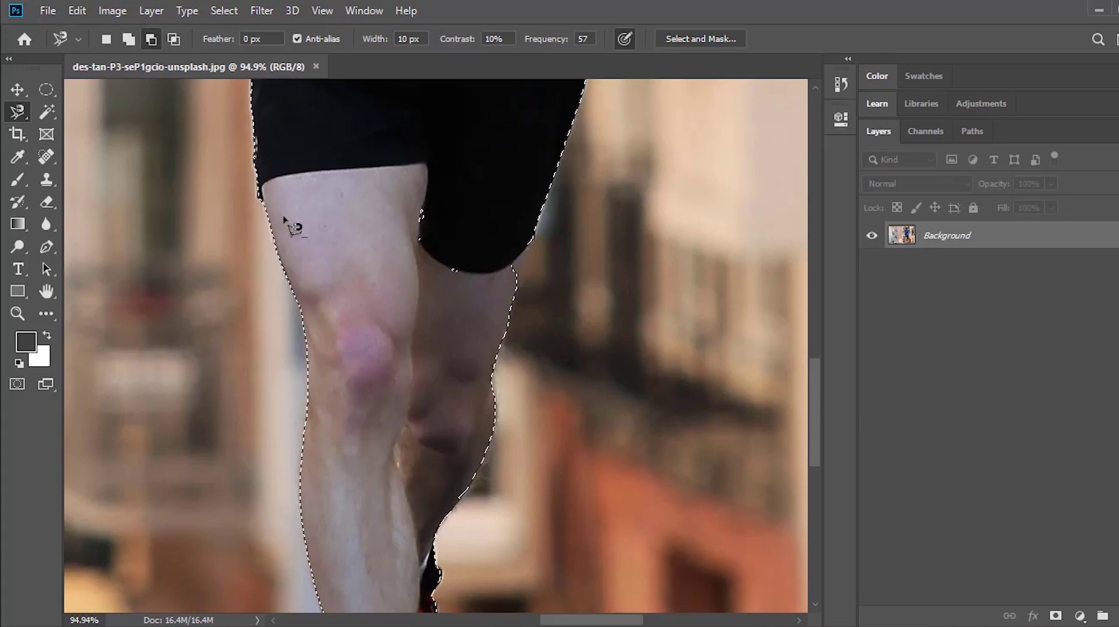
Add the small unselected slivers along the inner edge and lower hem of the shorts to the selection.
left_click(436, 191)
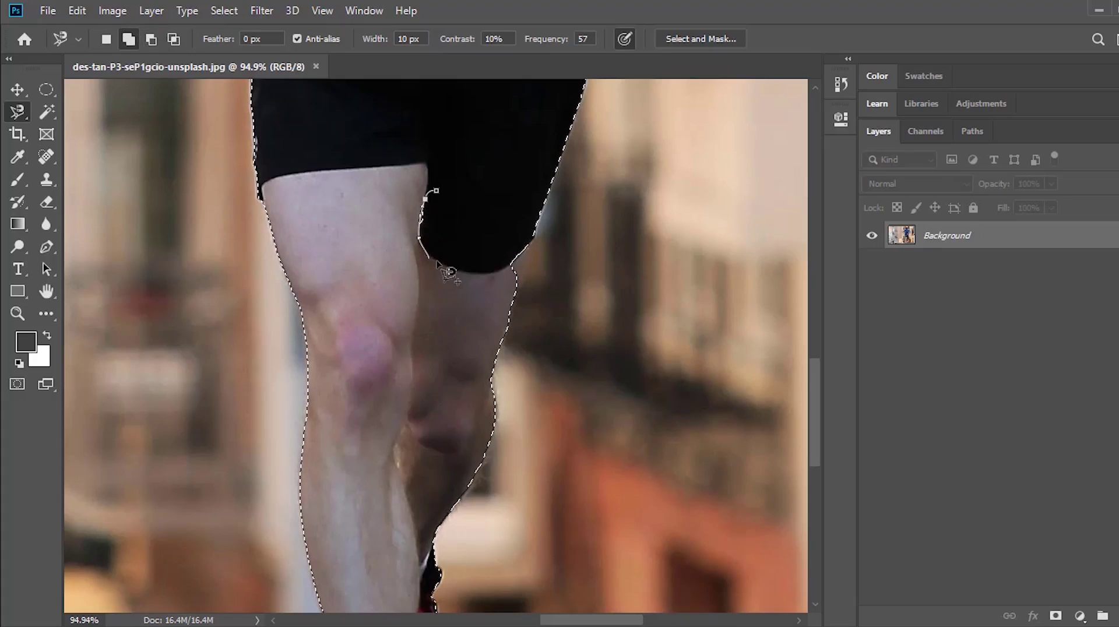
double_click(437, 192)
left_click(439, 192)
left_click(464, 260)
left_click(464, 260)
left_click(460, 244)
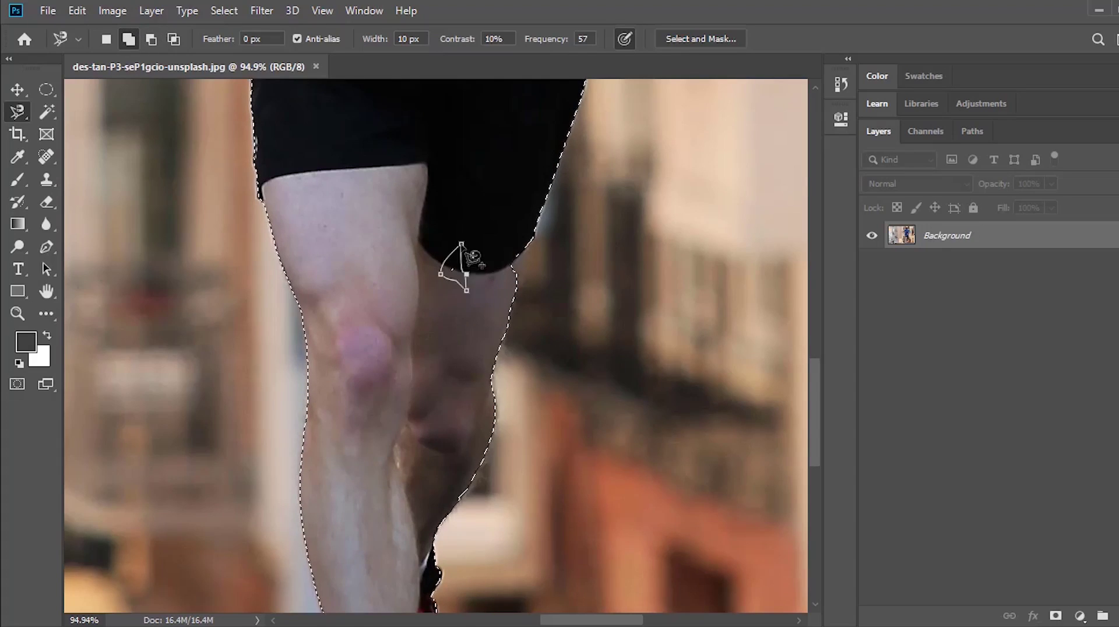
left_click(463, 244)
left_click_drag(542, 135, 530, 285)
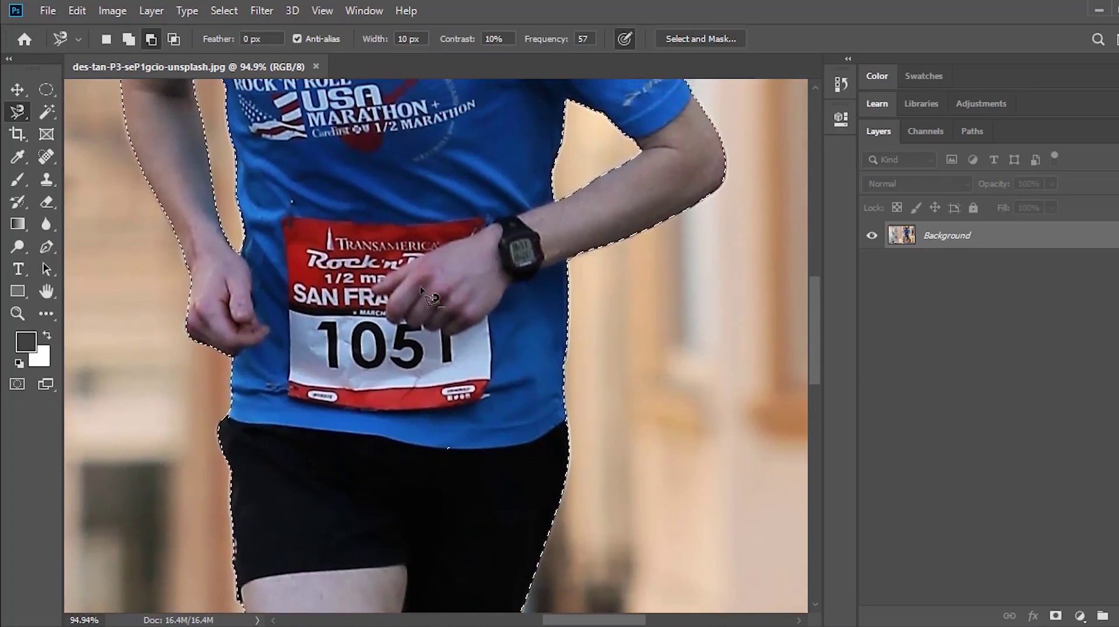